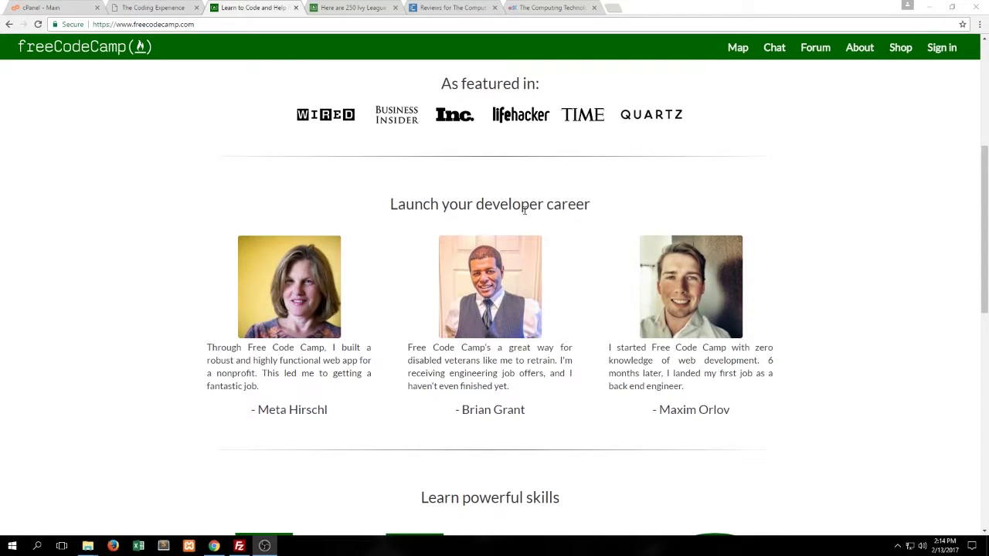
Scroll the homepage to the Learn powerful skills icons, such as HTML5, CSS3, JavaScript and Databases
{"action": "scroll", "coordinate": [435, 322], "scroll_direction": "down", "scroll_amount": 4}
{"action": "scroll", "coordinate": [585, 186], "scroll_direction": "up", "scroll_amount": 2}
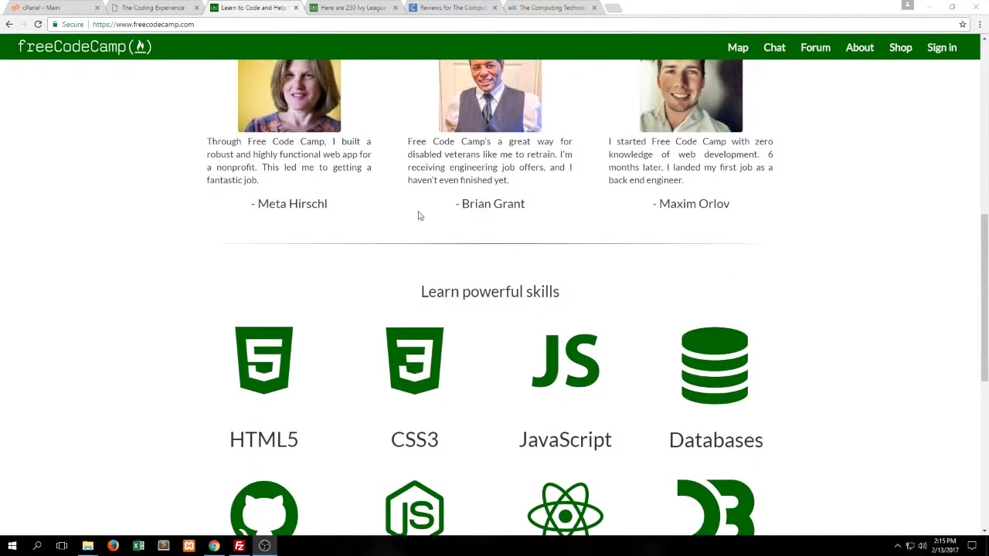
{"action": "scroll", "coordinate": [432, 207], "scroll_direction": "down", "scroll_amount": 2}
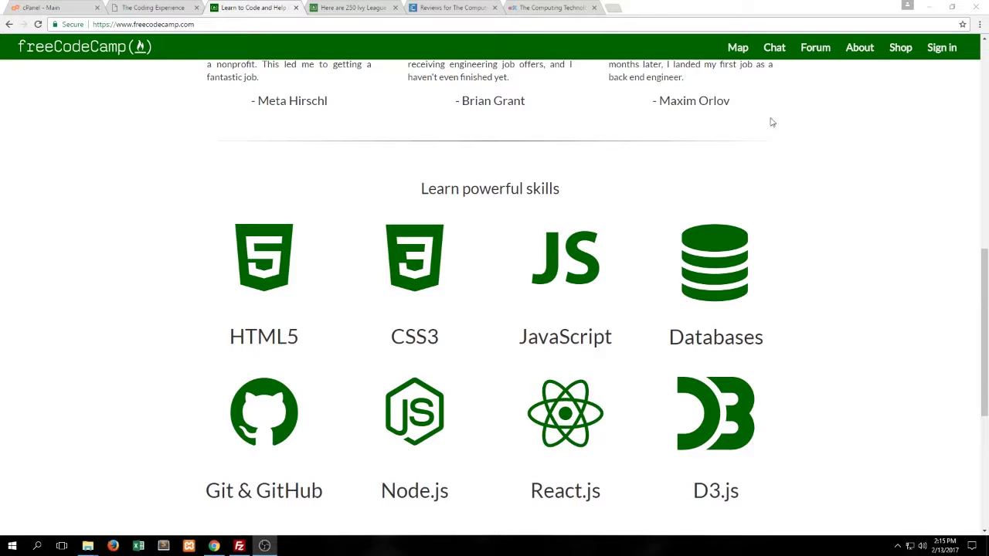
Open the challenge map, then launch the Gitter desktop app and scroll through the FreeCodeCamp room
{"action": "left_click", "coordinate": [735, 49]}
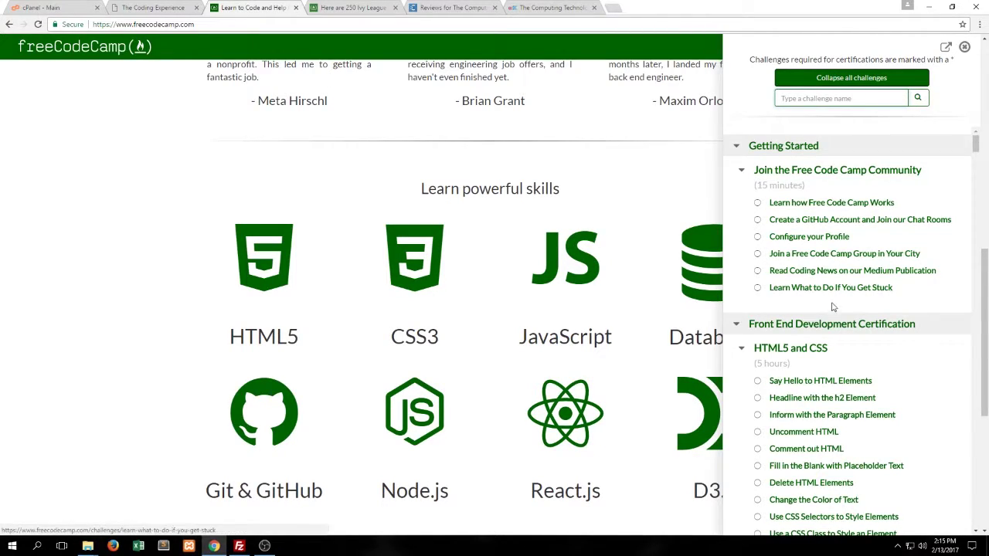
{"action": "key", "text": "super+Down"}
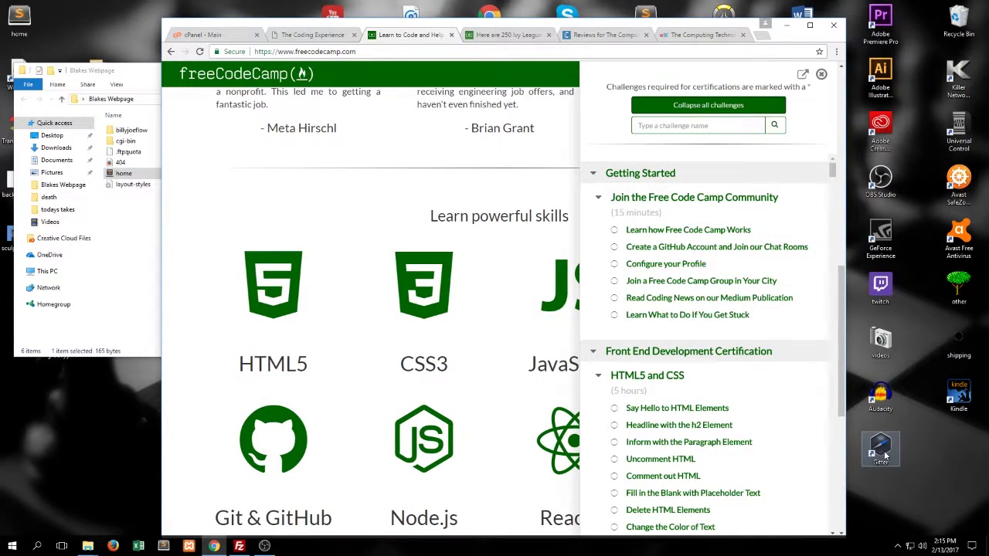
{"action": "left_click", "coordinate": [885, 455]}
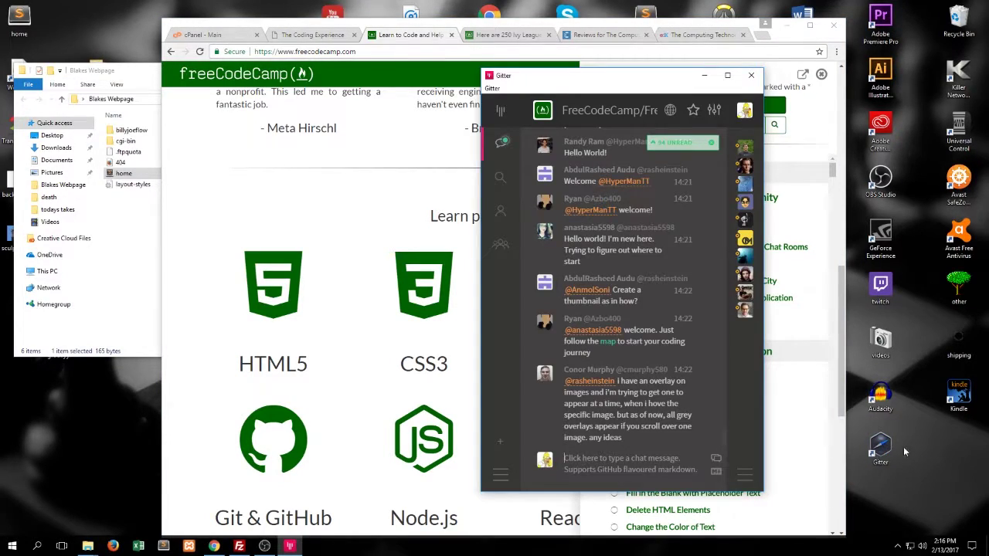
{"action": "scroll", "coordinate": [635, 302], "scroll_direction": "up", "scroll_amount": 2}
{"action": "scroll", "coordinate": [634, 296], "scroll_direction": "down", "scroll_amount": 2}
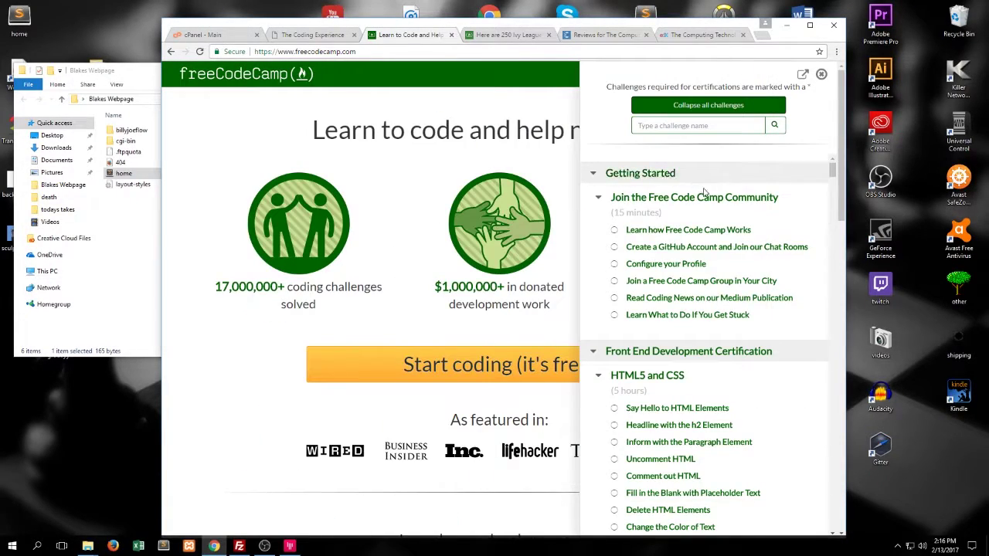
{"action": "left_click", "coordinate": [317, 34]}
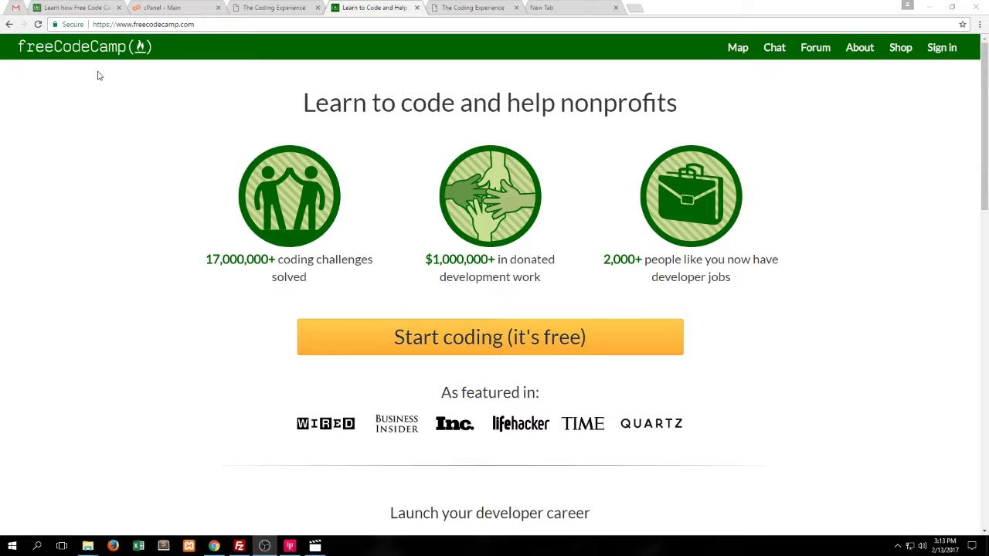
{"action": "left_click", "coordinate": [129, 25]}
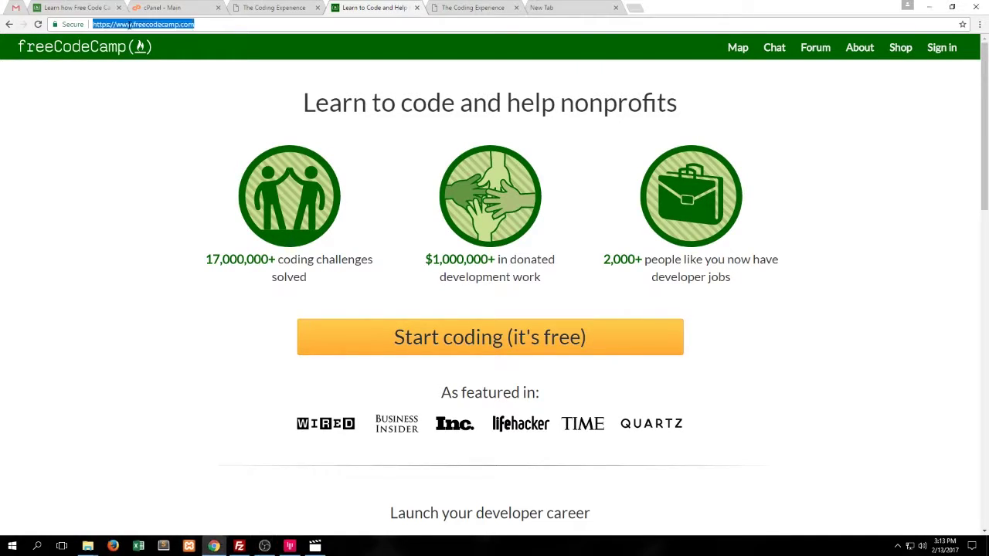
{"action": "left_click", "coordinate": [130, 25]}
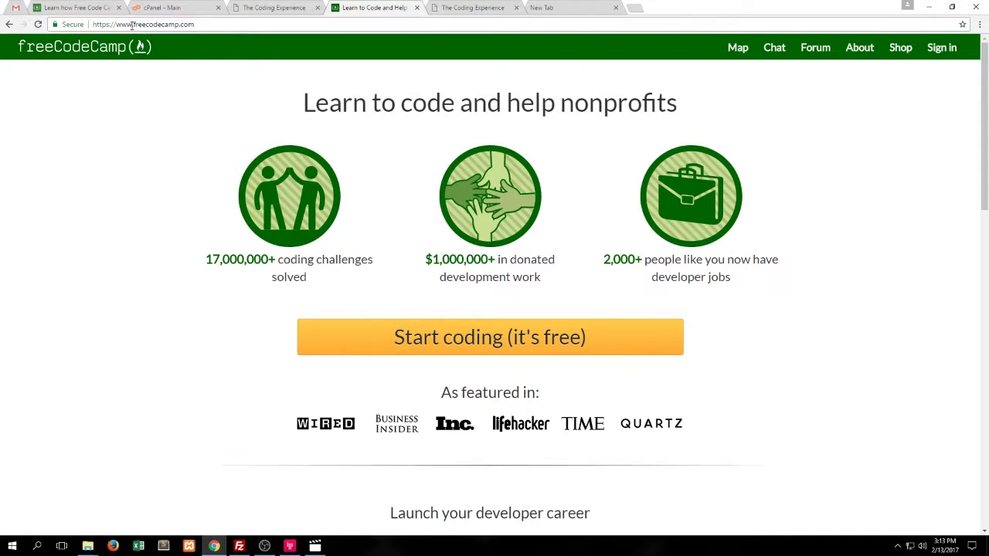
{"action": "left_click_drag", "start_coordinate": [129, 24], "coordinate": [97, 26]}
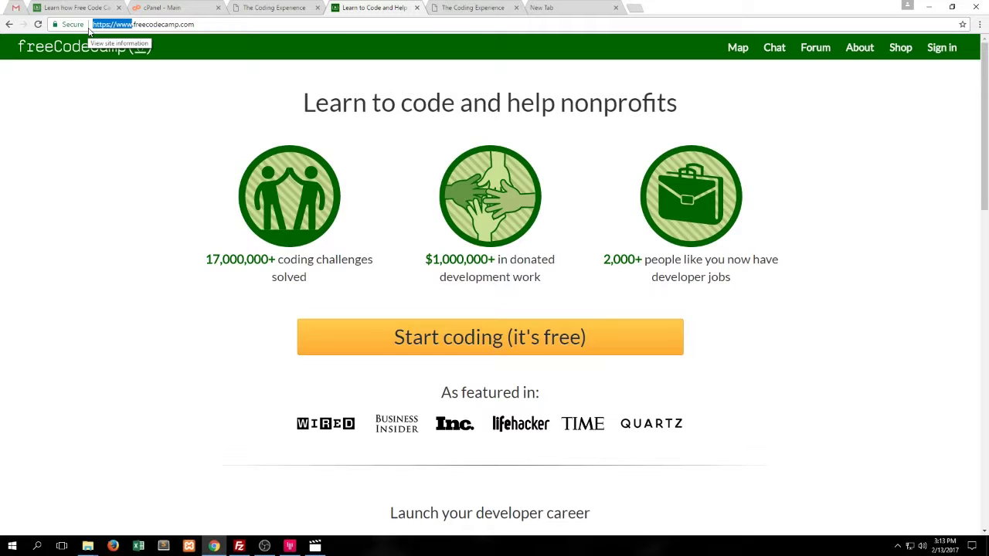
{"action": "type", "text": "beta."}
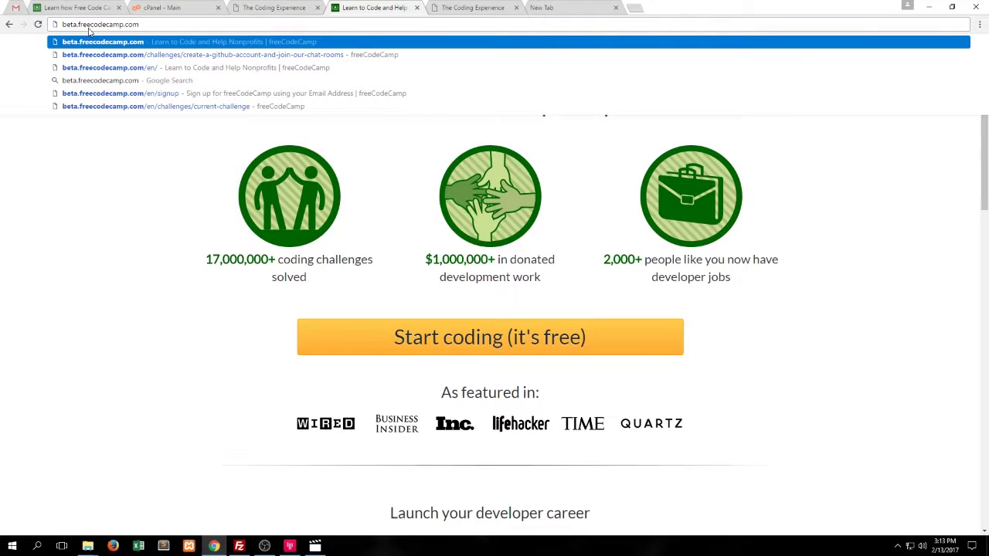
{"action": "key", "text": "Return"}
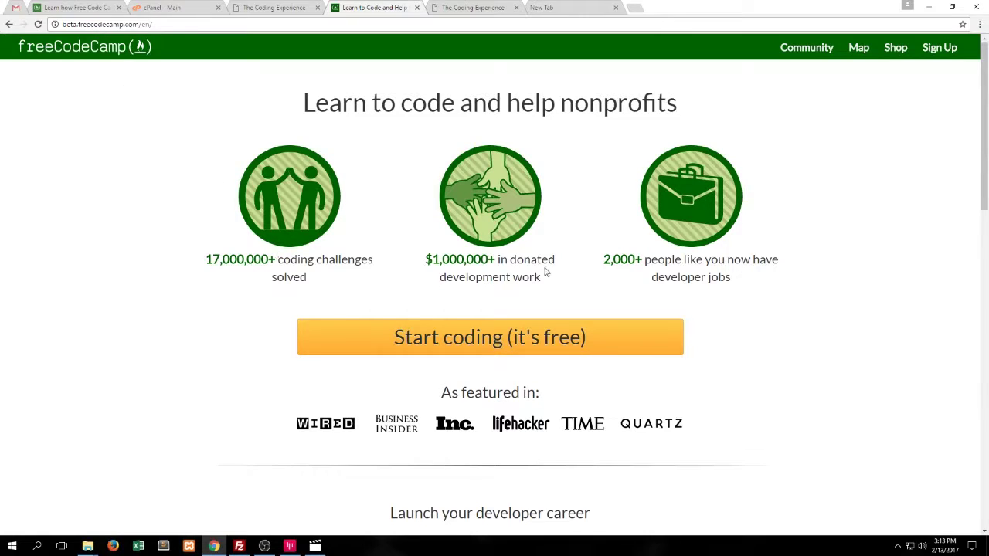
Sign up on the beta site with the account e-mail and password, and save the password
{"action": "left_click", "coordinate": [945, 50]}
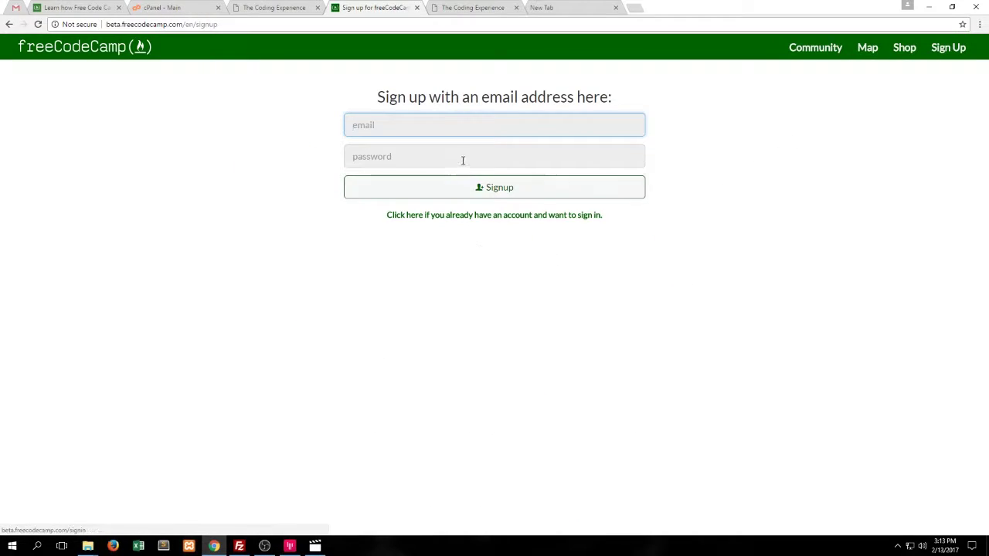
{"action": "type", "text": "enjoy"}
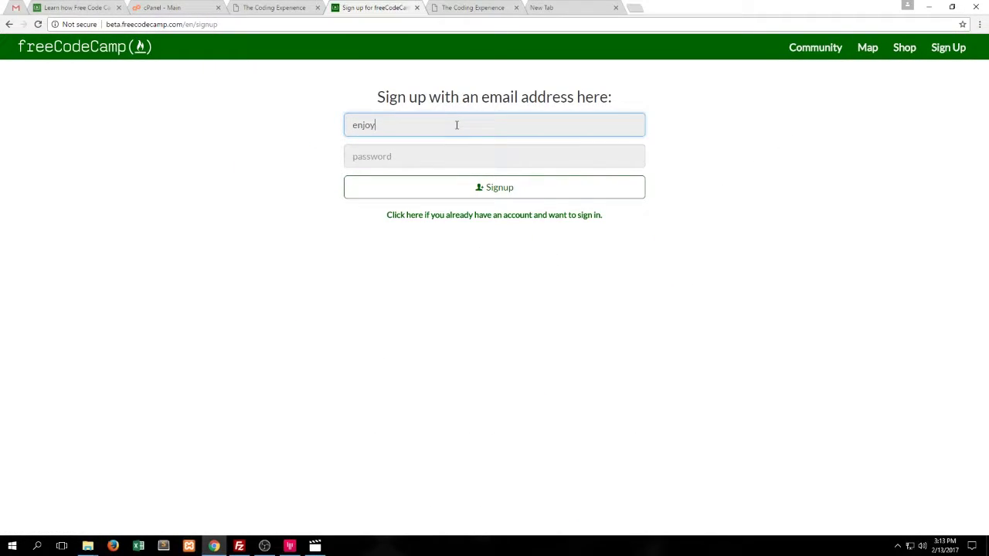
{"action": "key", "text": "Down"}
{"action": "key", "text": "Tab"}
{"action": "type", "text": "•••••••"}
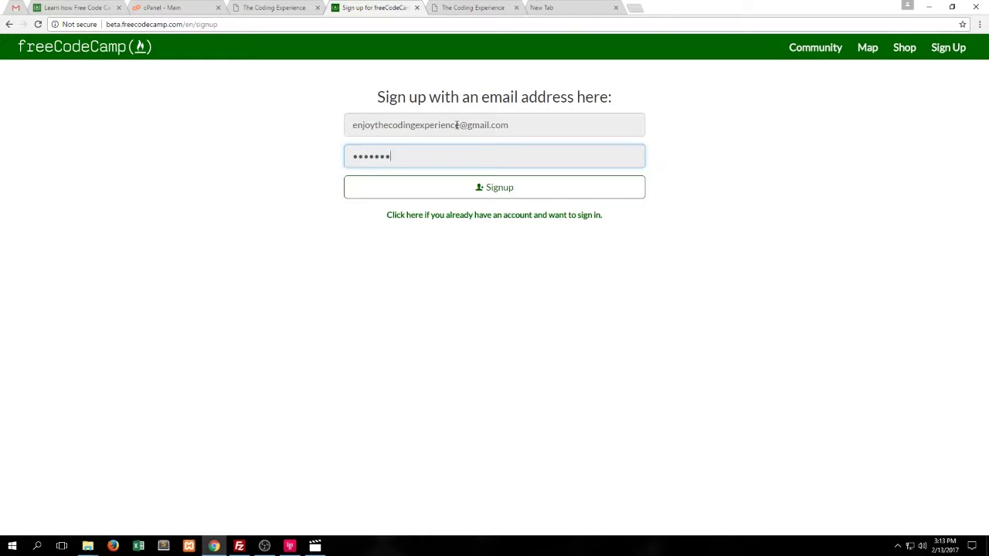
{"action": "type", "text": "•••"}
{"action": "left_click", "coordinate": [440, 192]}
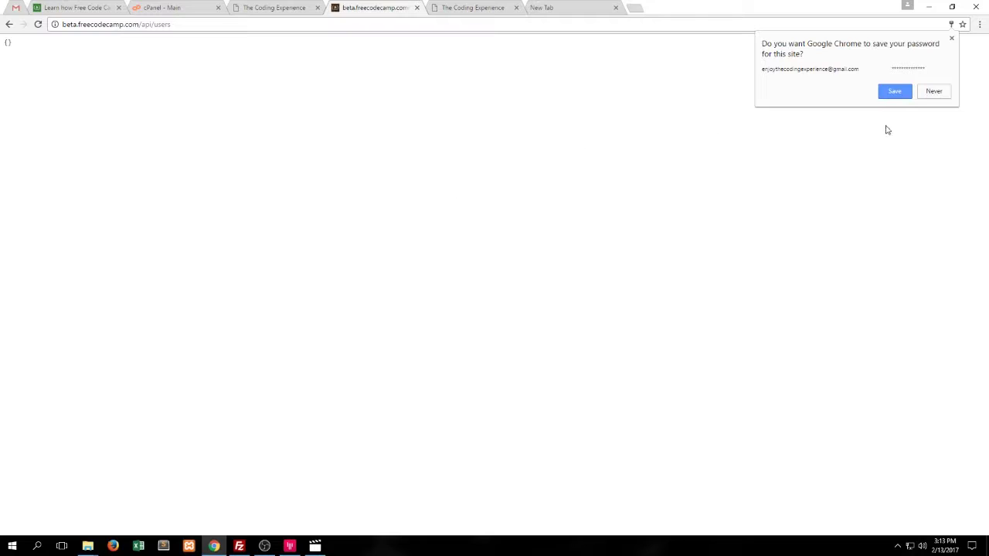
{"action": "left_click", "coordinate": [895, 91]}
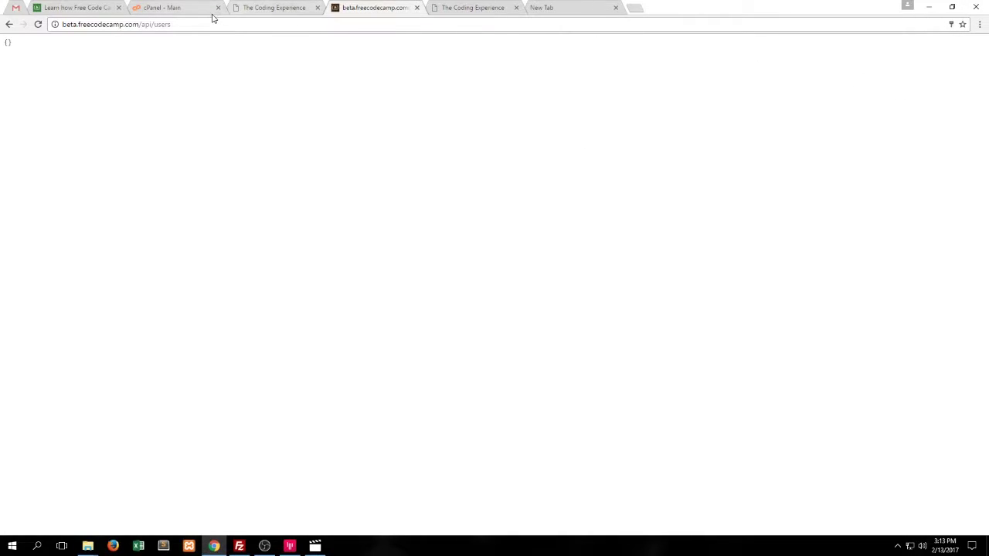
Reload the /api/users address, which returns 401 Authorization Required, and check Gmail's welcome e-mail
{"action": "left_click", "coordinate": [184, 24]}
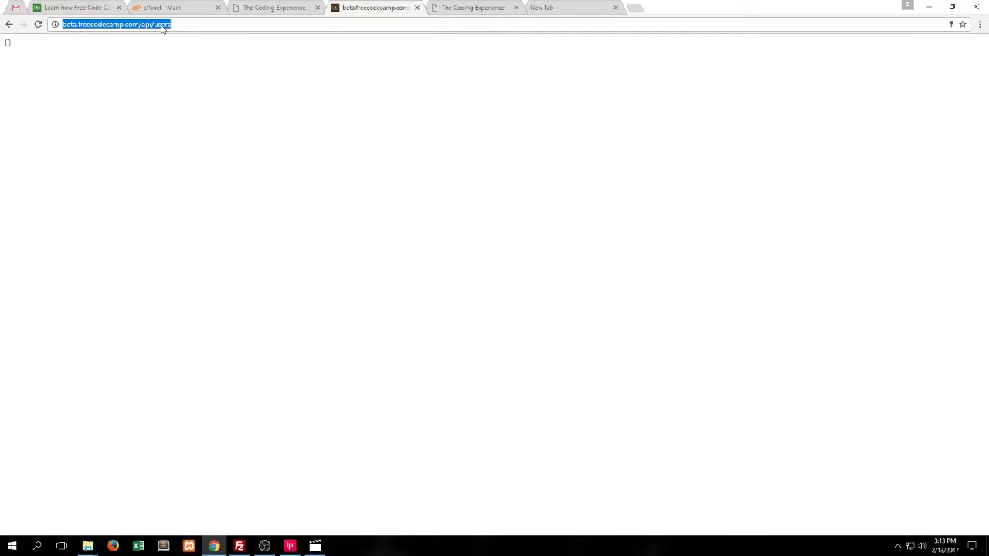
{"action": "left_click", "coordinate": [201, 26]}
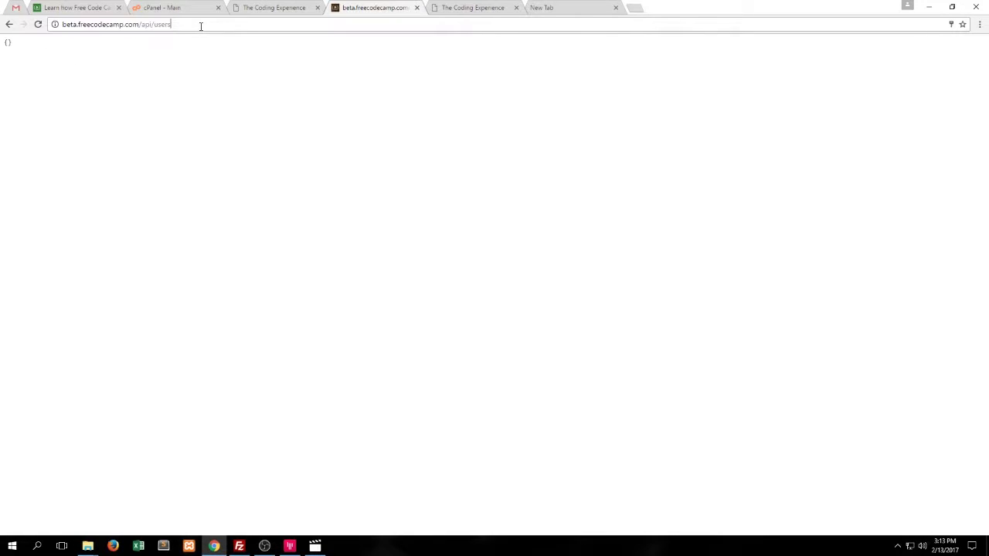
{"action": "key", "text": "Return"}
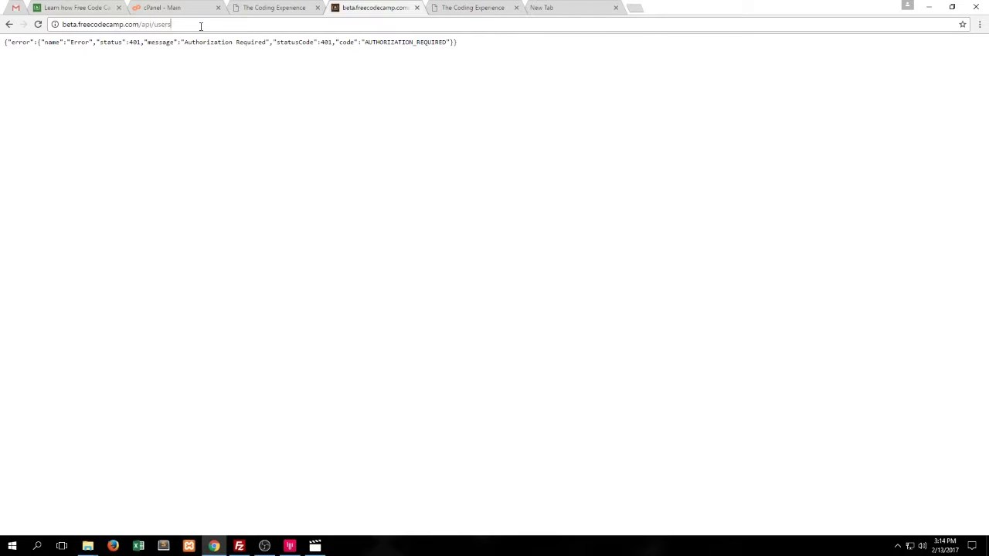
{"action": "left_click", "coordinate": [201, 26]}
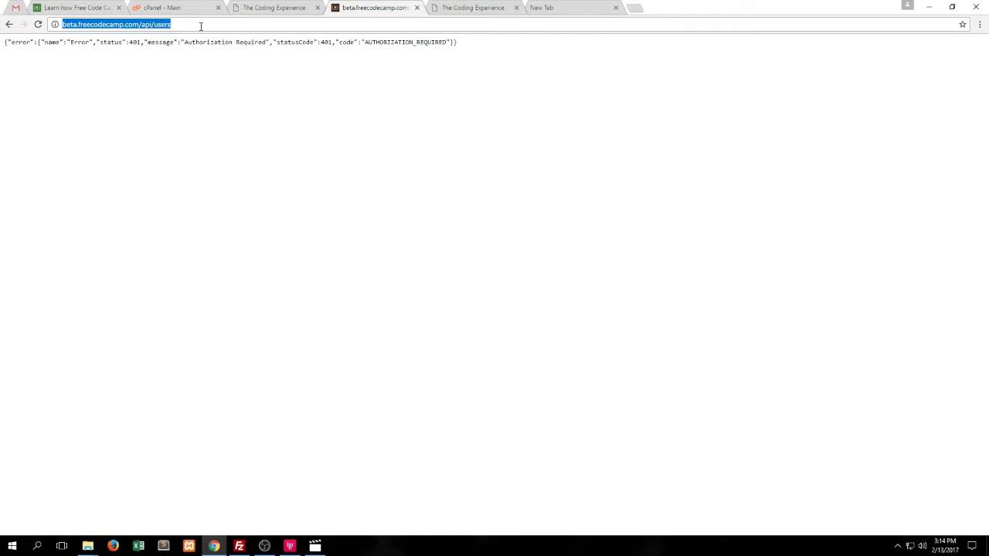
{"action": "left_click", "coordinate": [16, 9]}
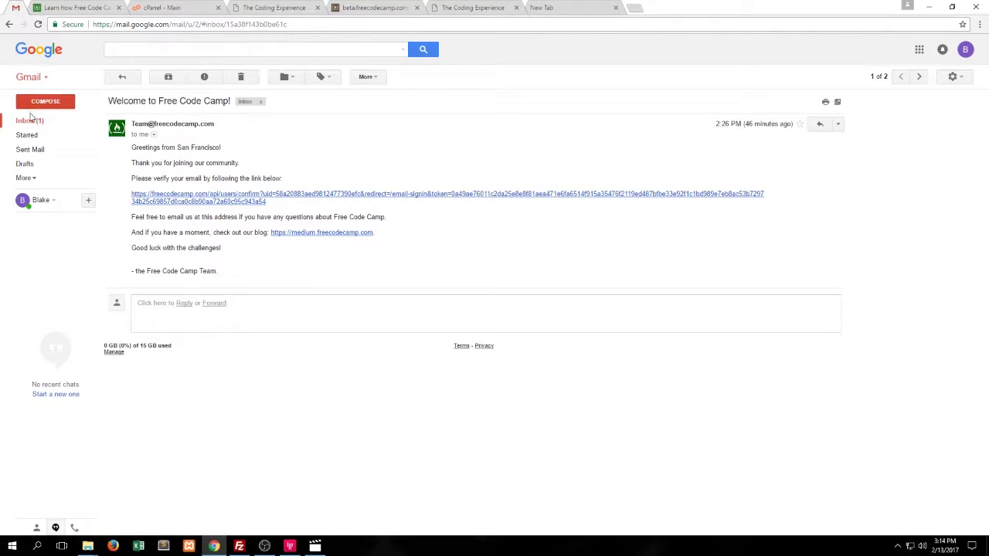
{"action": "left_click", "coordinate": [31, 121]}
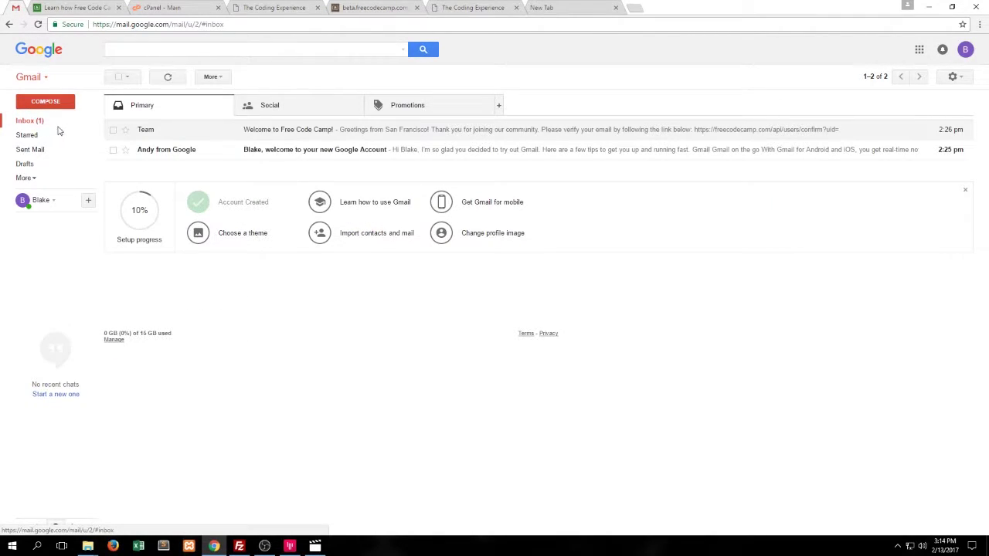
{"action": "left_click", "coordinate": [361, 10]}
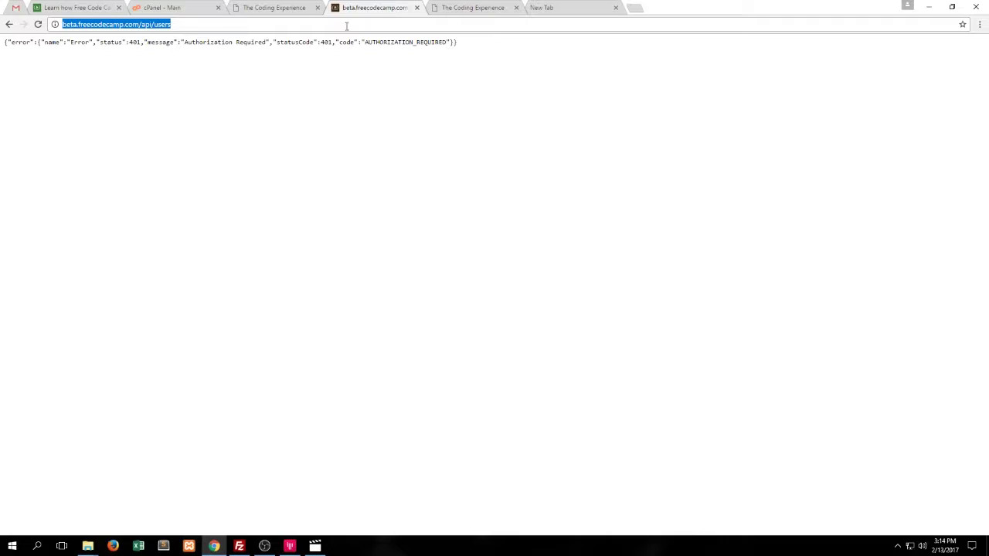
Load the beta homepage and sign in with e-mail through the signup page's sign-in link
{"action": "type", "text": "b"}
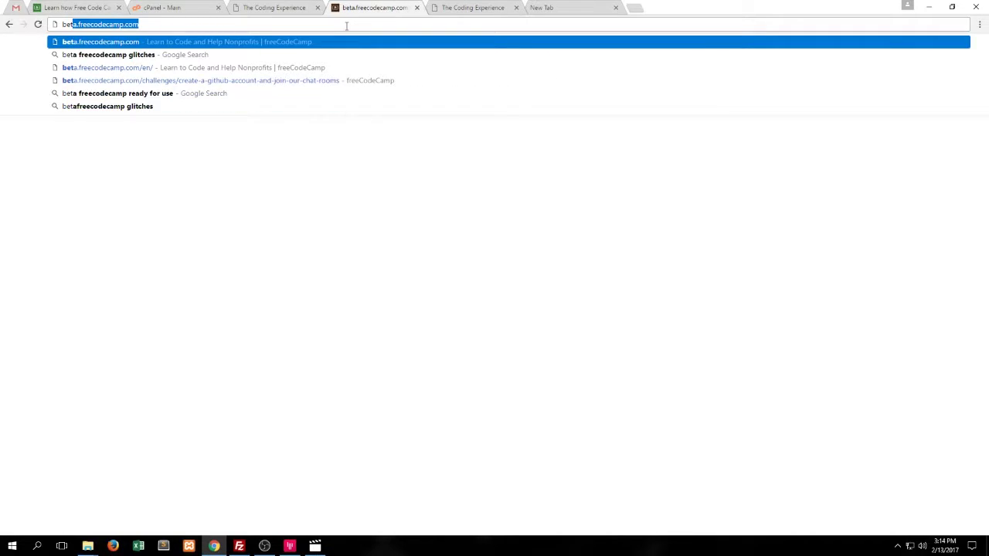
{"action": "key", "text": "Return"}
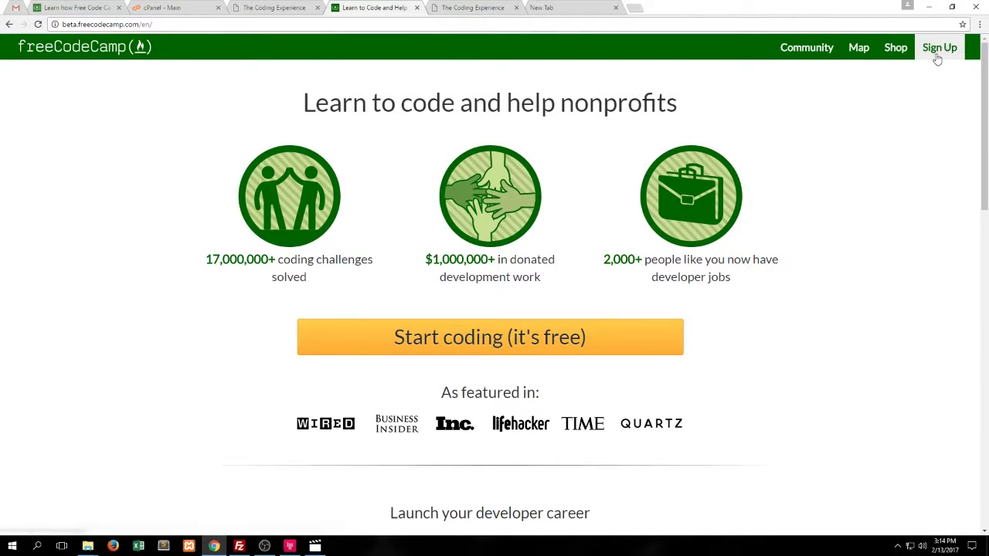
{"action": "left_click", "coordinate": [570, 338]}
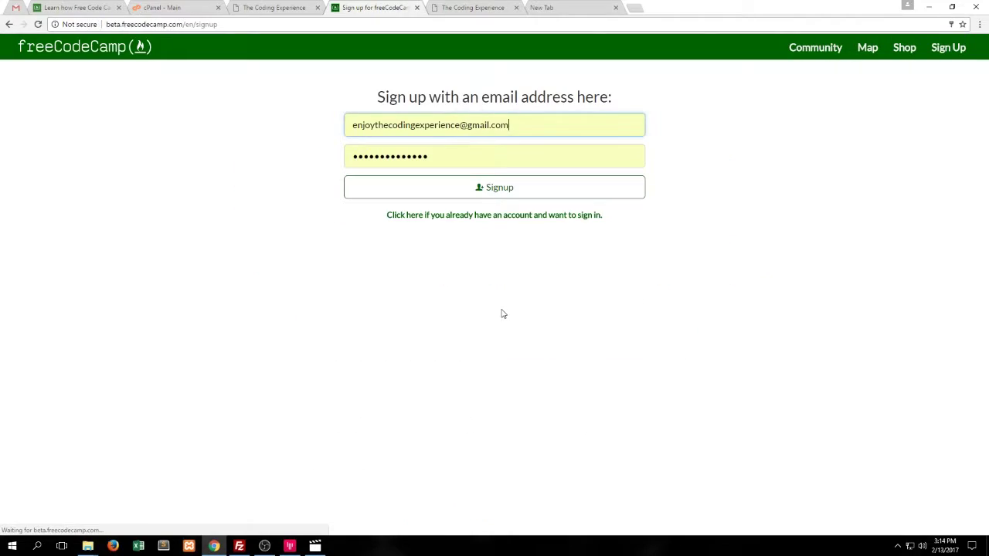
{"action": "left_click", "coordinate": [466, 216]}
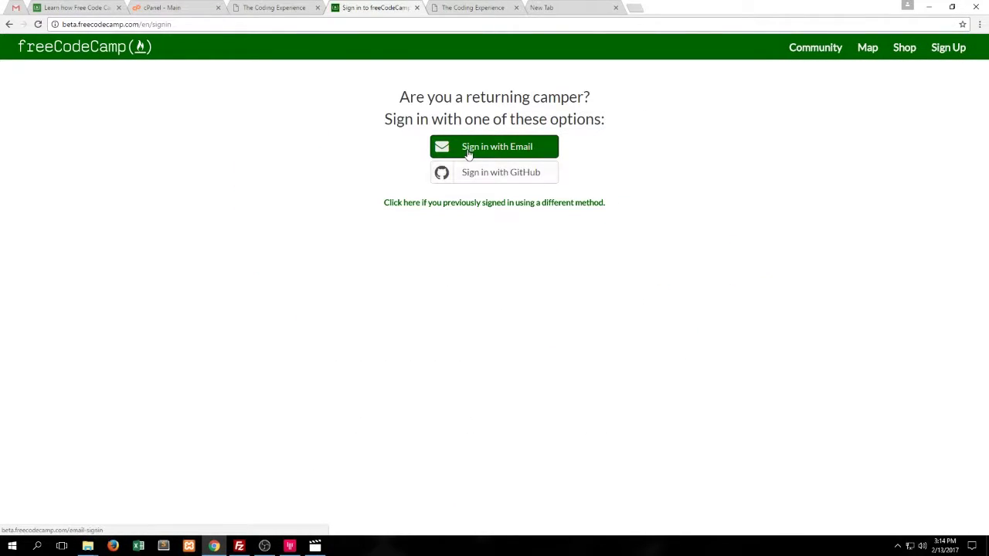
{"action": "left_click", "coordinate": [468, 152]}
{"action": "left_click", "coordinate": [459, 184]}
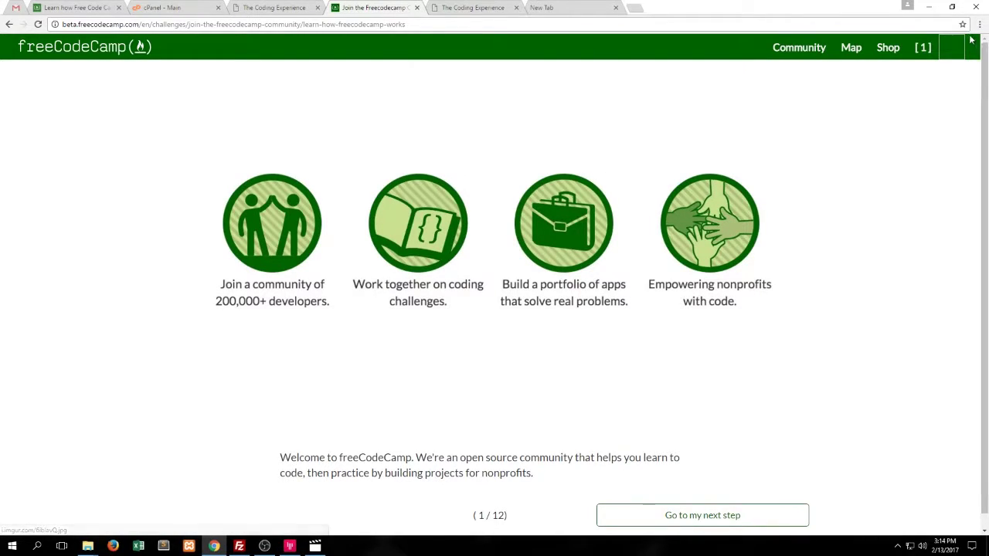
Turn on NightMode in account settings, then view the public profile
{"action": "left_click", "coordinate": [950, 56]}
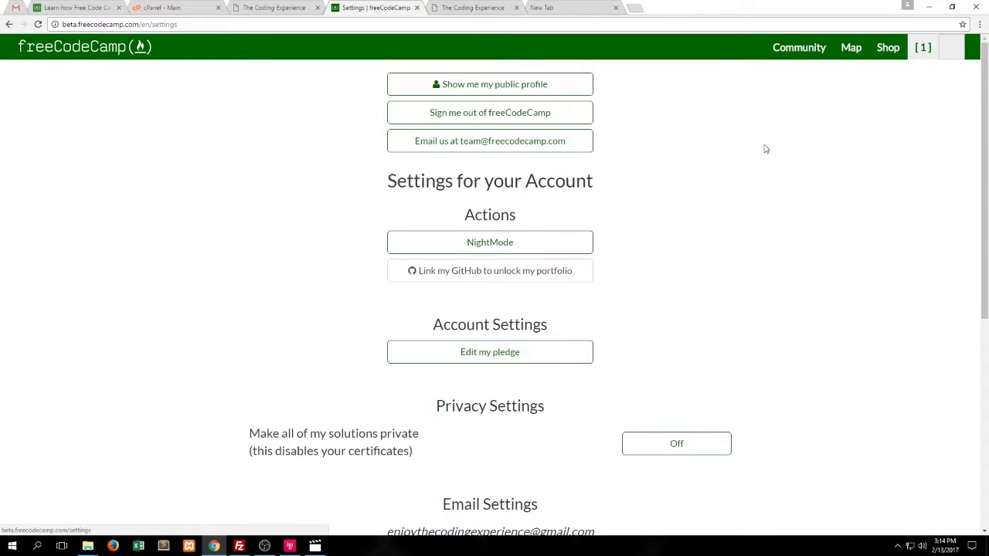
{"action": "left_click", "coordinate": [852, 51]}
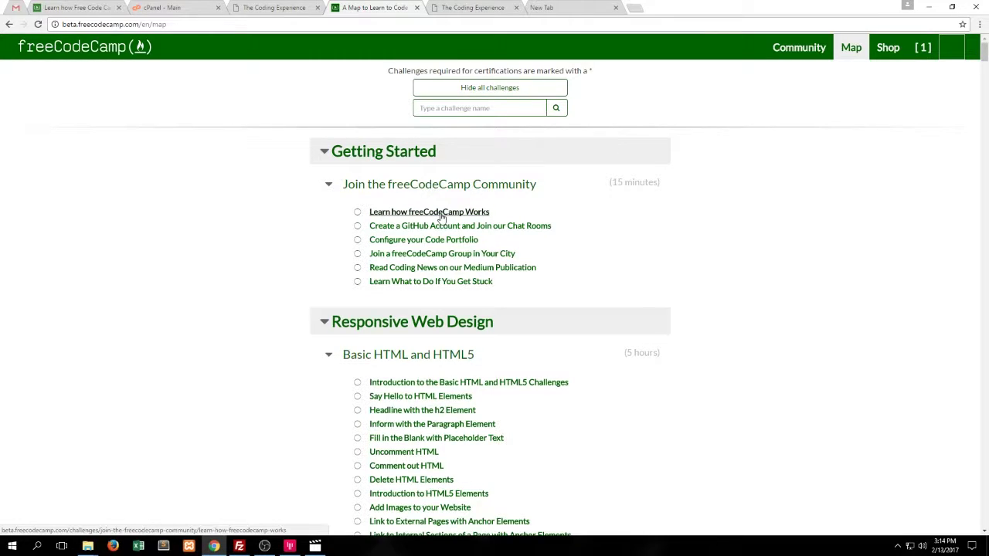
{"action": "left_click", "coordinate": [956, 56]}
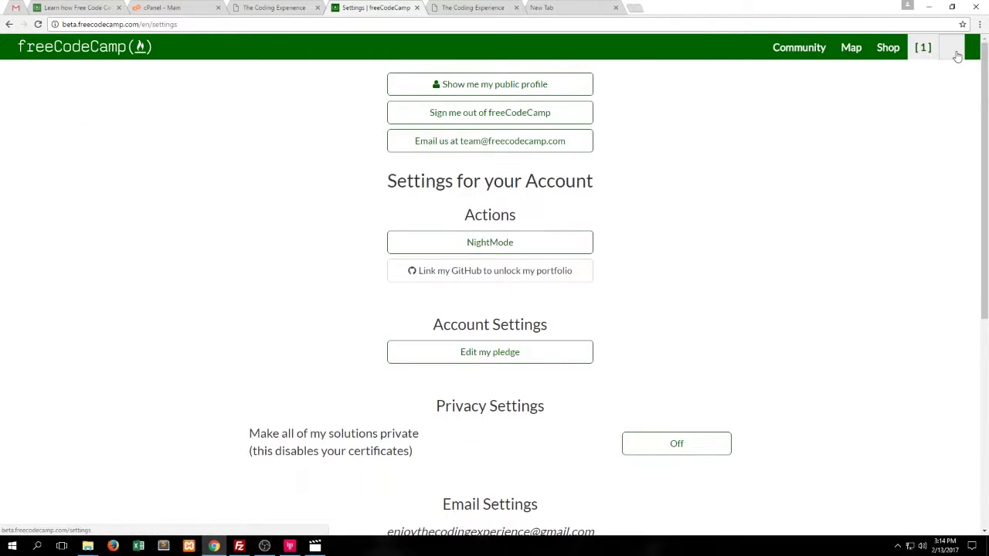
{"action": "left_click", "coordinate": [480, 247]}
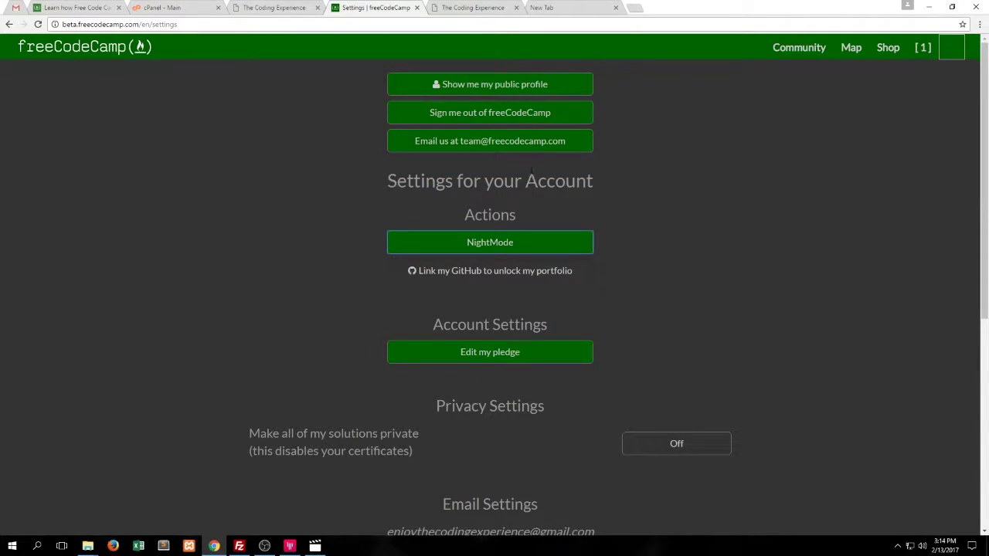
{"action": "left_click", "coordinate": [536, 86]}
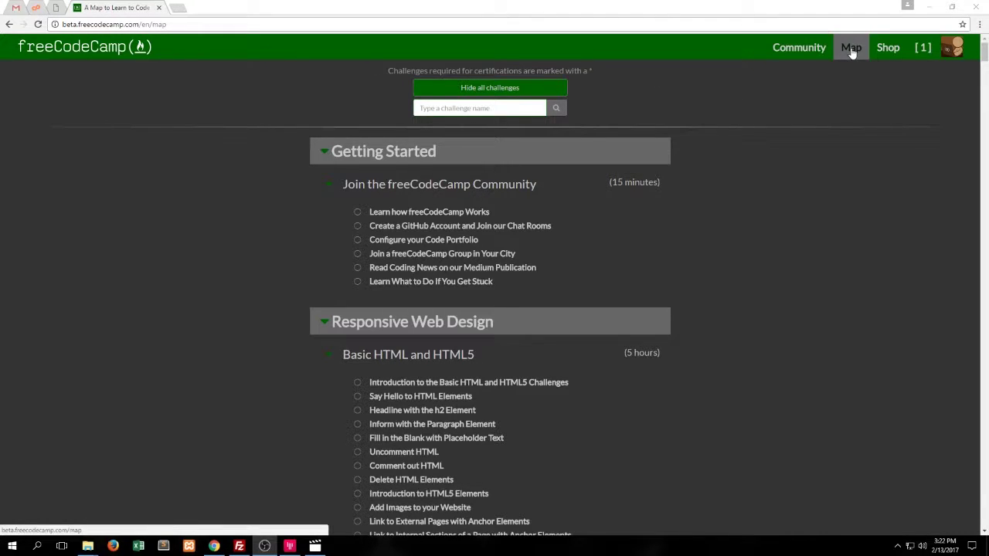
Open the Learn how freeCodeCamp Works challenge from the map
{"action": "left_click", "coordinate": [851, 50]}
{"action": "scroll", "coordinate": [552, 177], "scroll_direction": "down", "scroll_amount": 5}
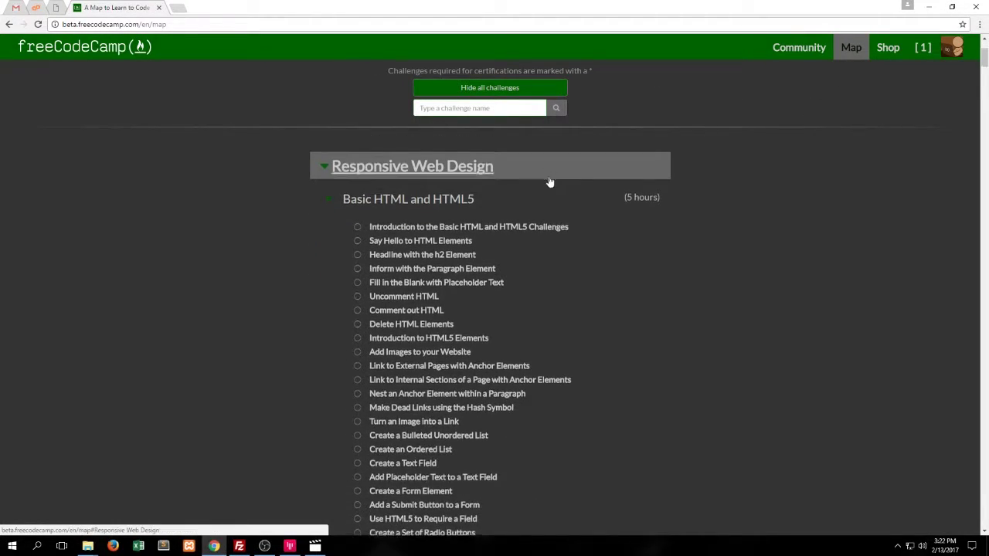
{"action": "scroll", "coordinate": [546, 178], "scroll_direction": "up", "scroll_amount": 4}
{"action": "scroll", "coordinate": [546, 179], "scroll_direction": "up", "scroll_amount": 1}
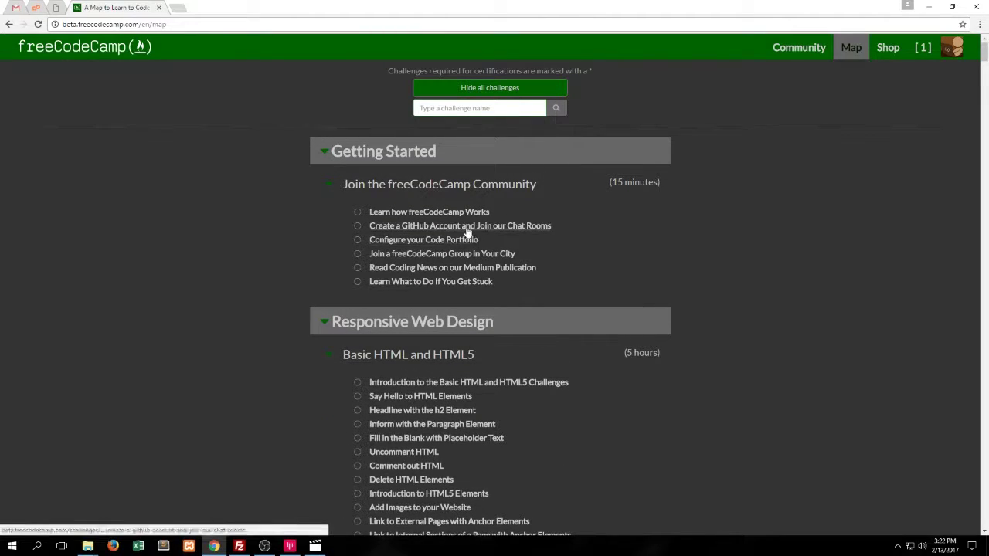
{"action": "left_click", "coordinate": [399, 221]}
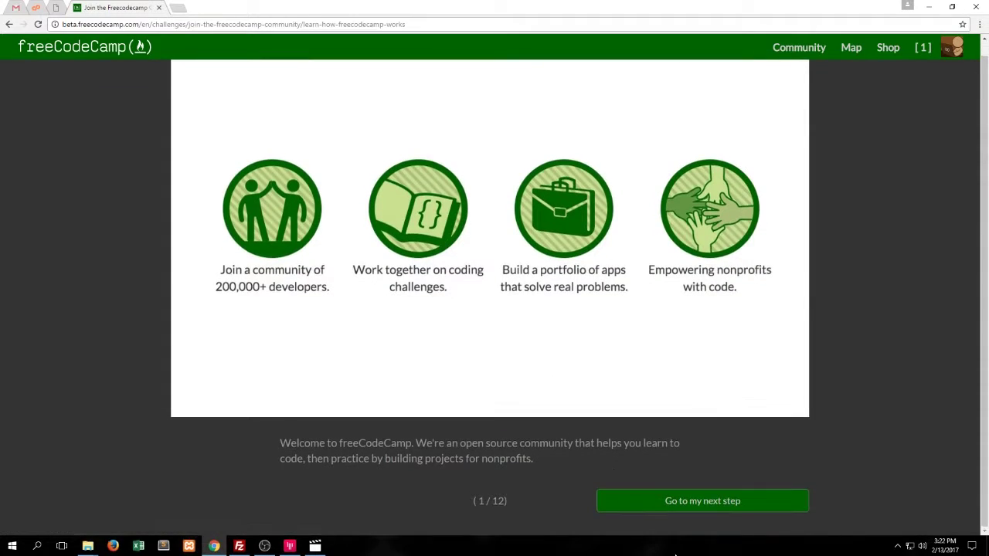
Advance through the slides, past the jobs chart, certificates and nonprofit savings, to slide 12 of 12
{"action": "left_click", "coordinate": [662, 511]}
{"action": "left_click", "coordinate": [665, 511]}
{"action": "left_click", "coordinate": [664, 511]}
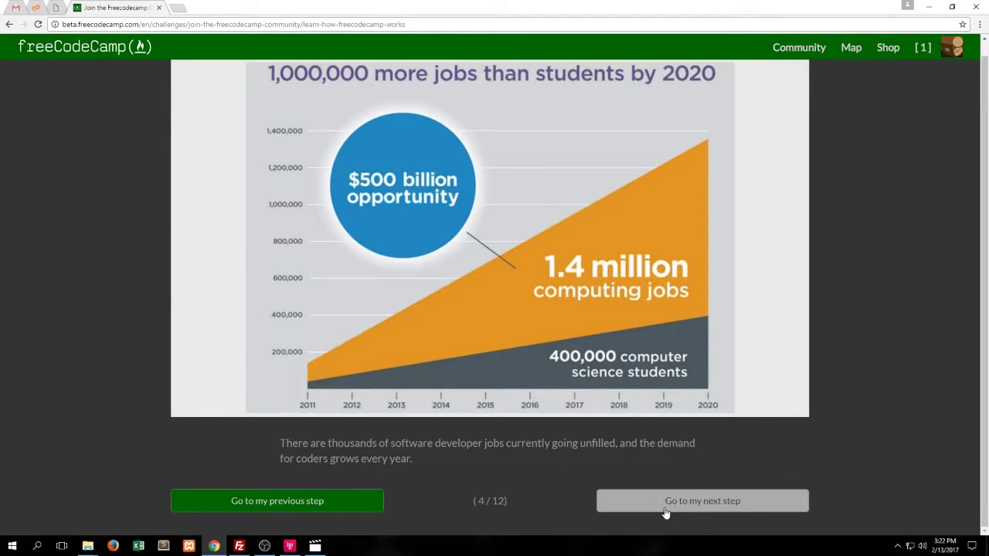
{"action": "left_click", "coordinate": [665, 511]}
{"action": "left_click", "coordinate": [666, 512]}
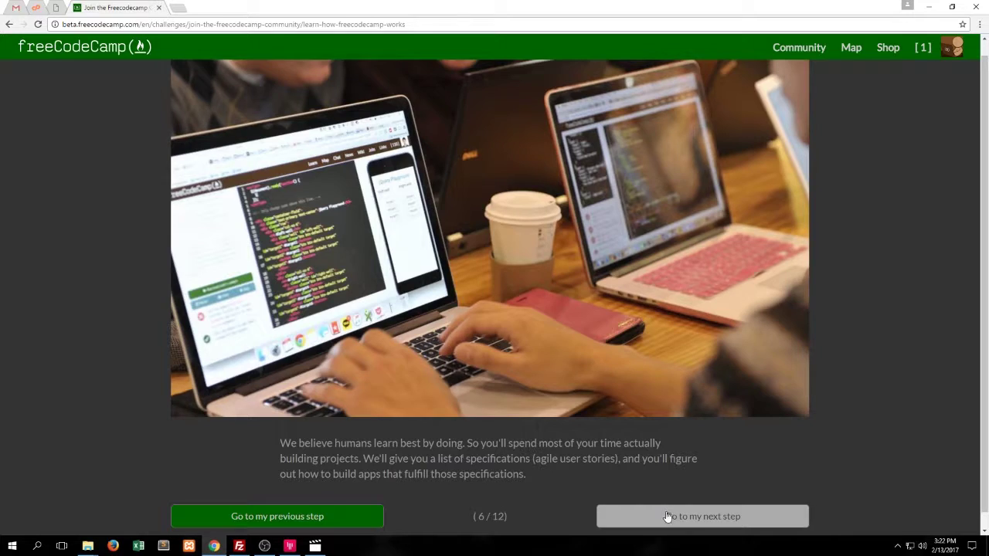
{"action": "left_click", "coordinate": [667, 516]}
{"action": "scroll", "coordinate": [666, 512], "scroll_direction": "down", "scroll_amount": 1}
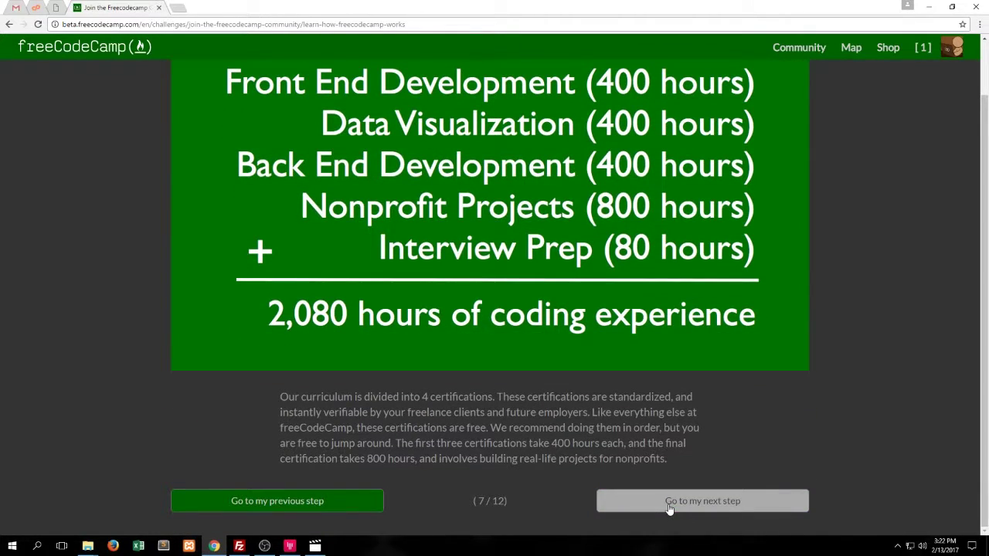
{"action": "left_click", "coordinate": [669, 508]}
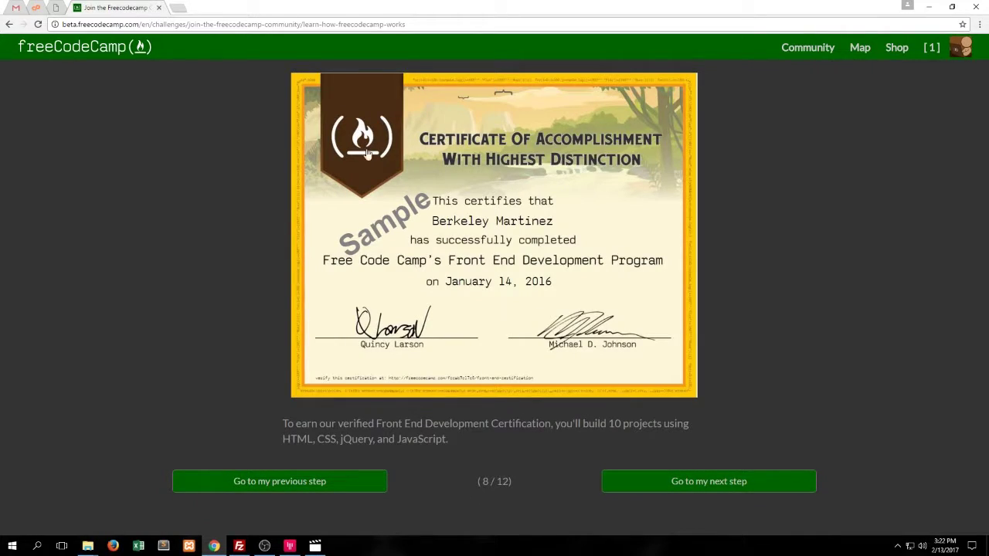
{"action": "left_click", "coordinate": [664, 486]}
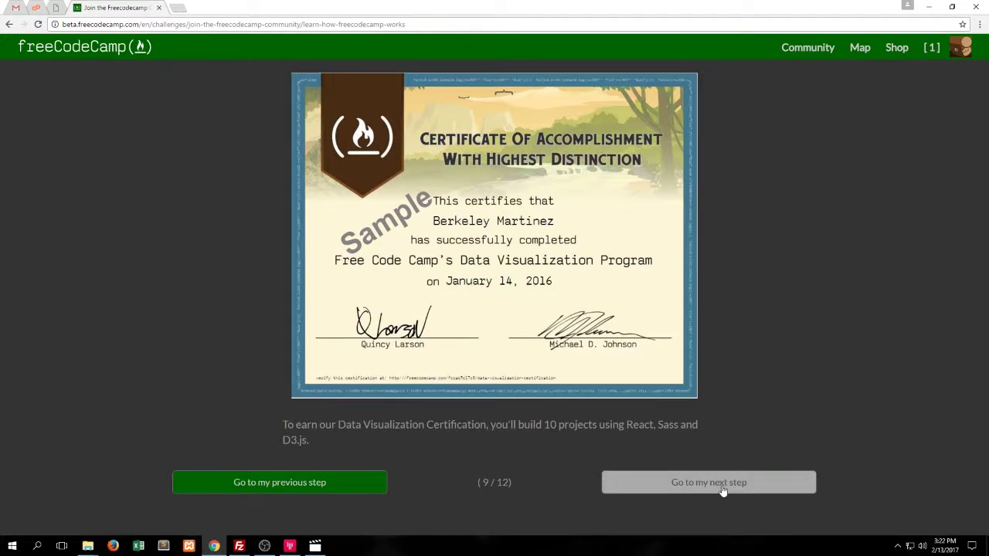
{"action": "left_click", "coordinate": [722, 488]}
{"action": "left_click", "coordinate": [722, 488]}
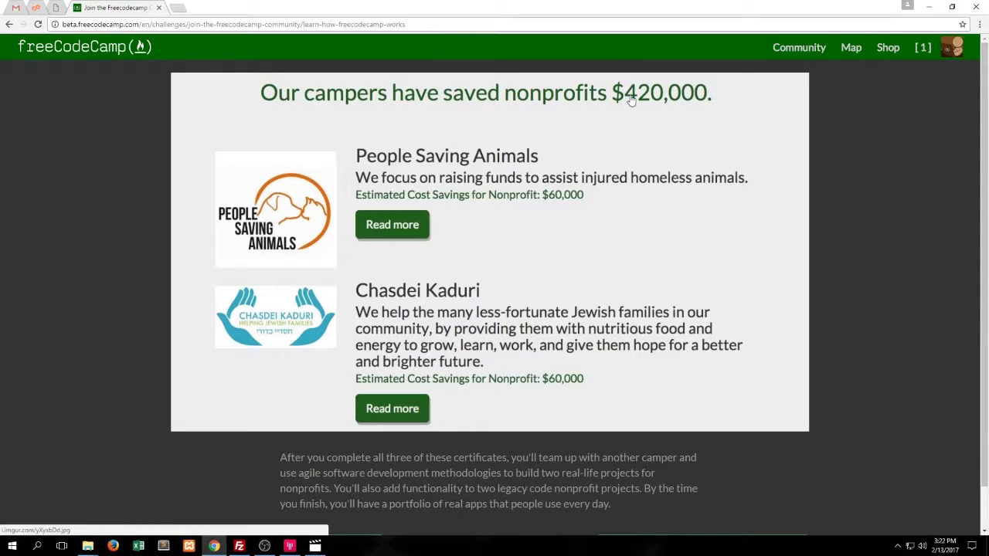
{"action": "scroll", "coordinate": [503, 410], "scroll_direction": "down", "scroll_amount": 2}
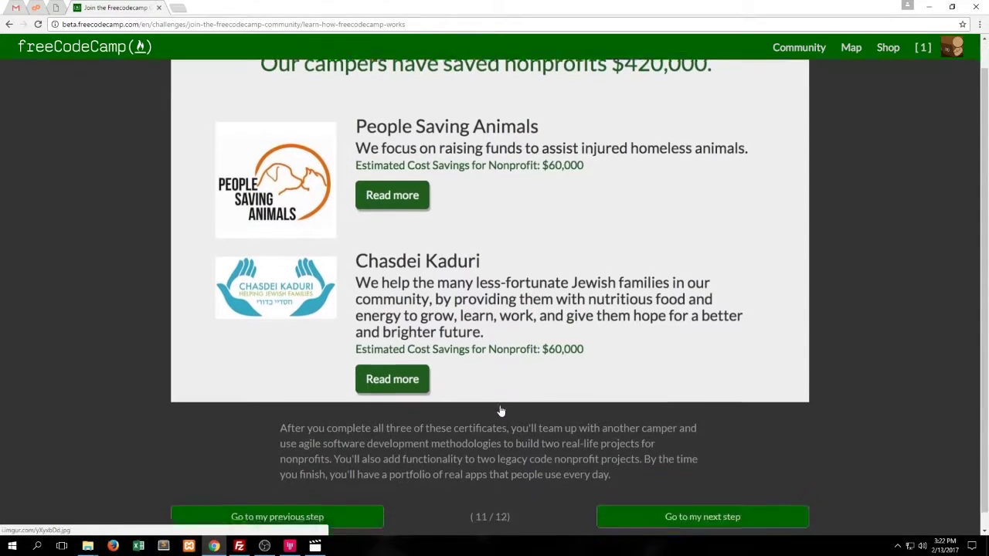
{"action": "left_click", "coordinate": [706, 506]}
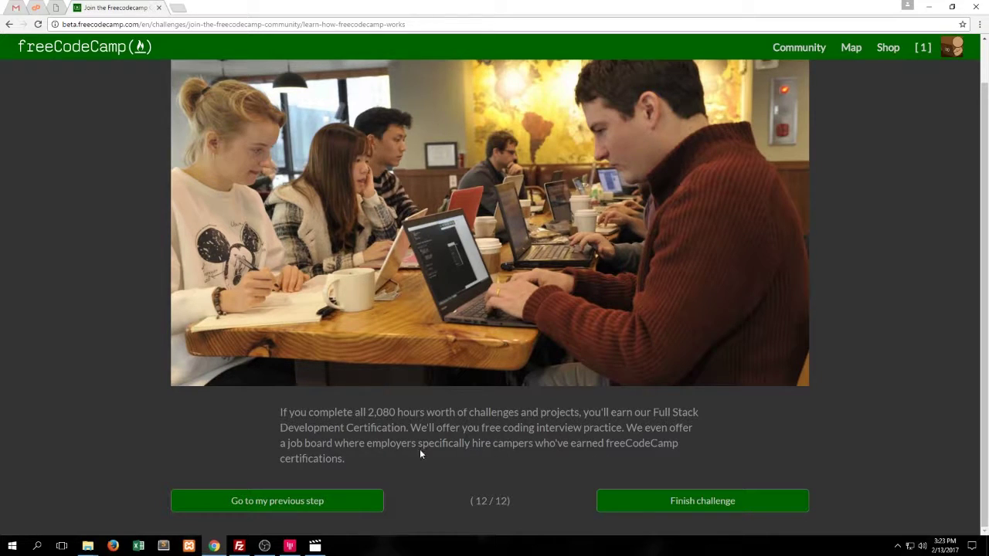
Finish the Learn how freeCodeCamp Works challenge and open Create a GitHub Account and Join our Chat Rooms
{"action": "left_click", "coordinate": [635, 500]}
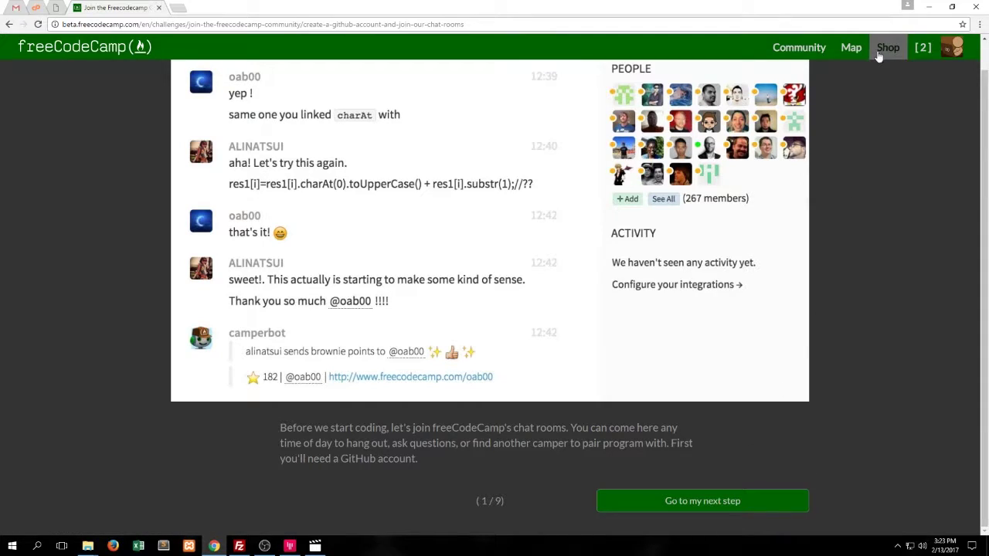
{"action": "left_click", "coordinate": [850, 48]}
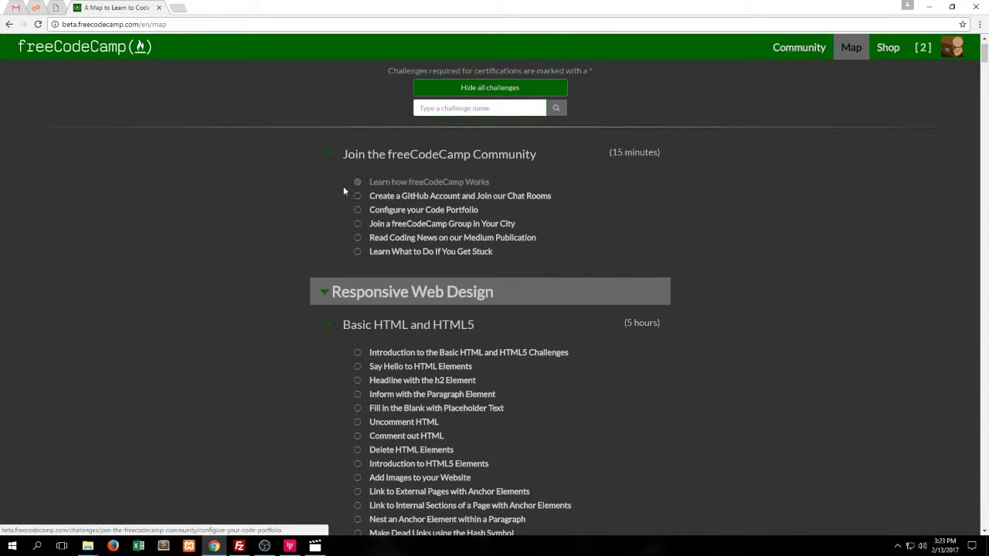
{"action": "left_click", "coordinate": [486, 199]}
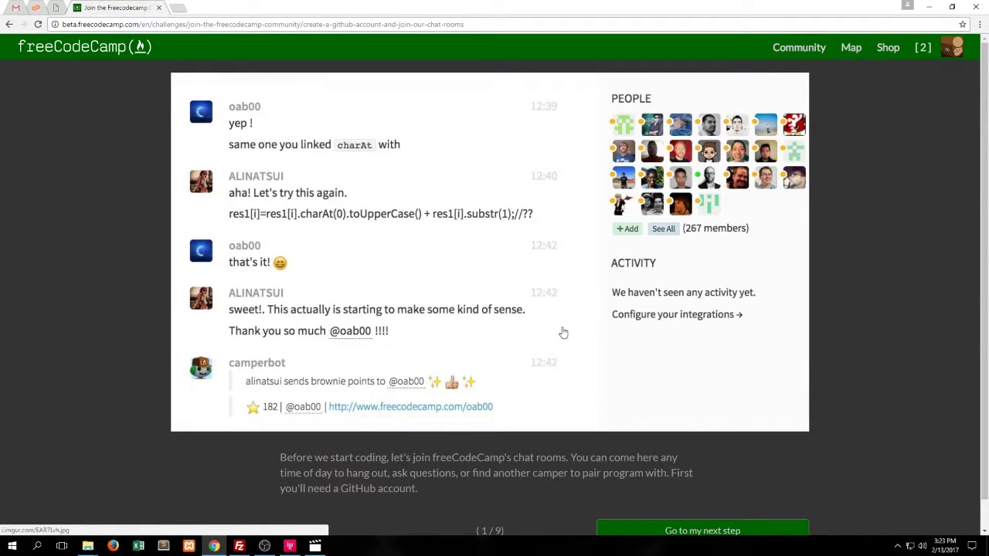
{"action": "scroll", "coordinate": [563, 334], "scroll_direction": "down", "scroll_amount": 1}
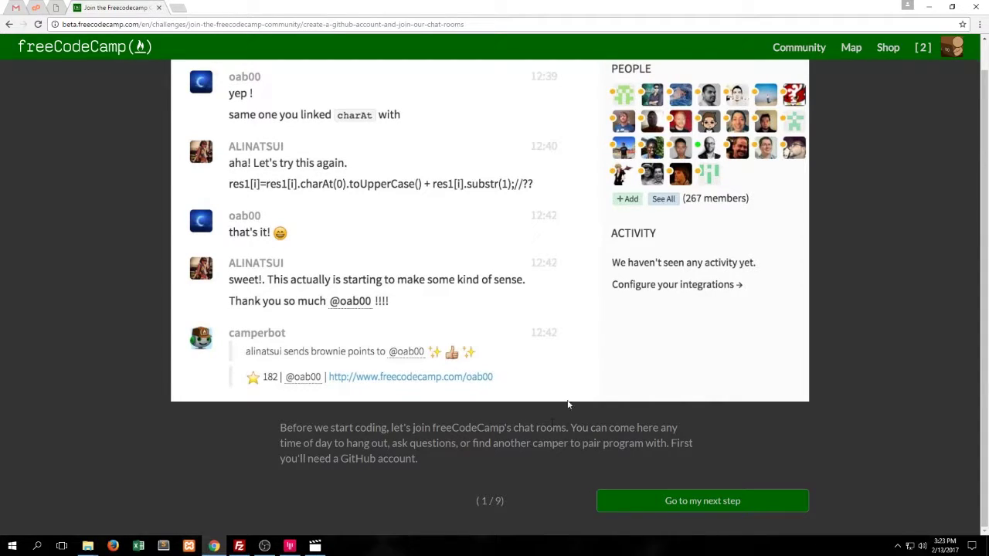
{"action": "scroll", "coordinate": [520, 255], "scroll_direction": "up", "scroll_amount": 1}
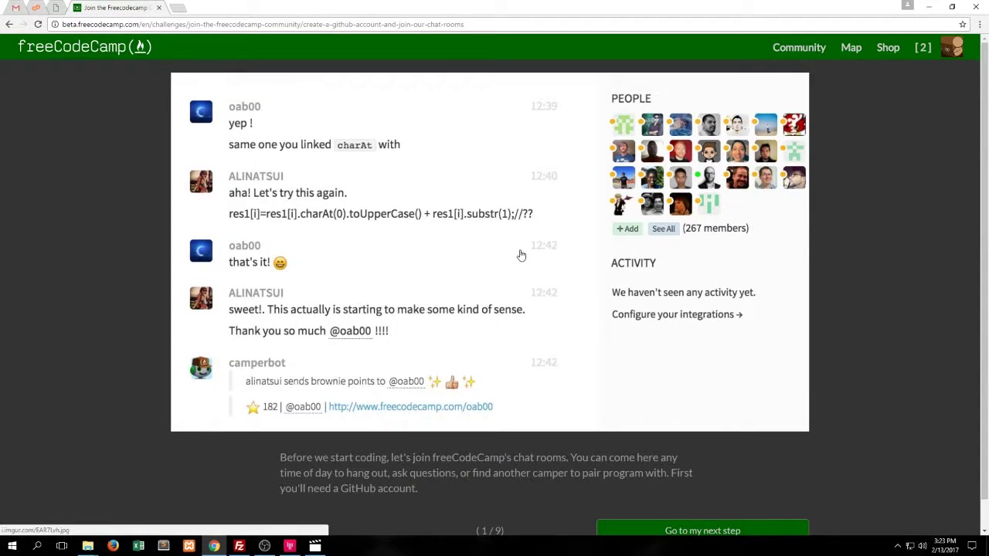
{"action": "scroll", "coordinate": [563, 333], "scroll_direction": "down", "scroll_amount": 1}
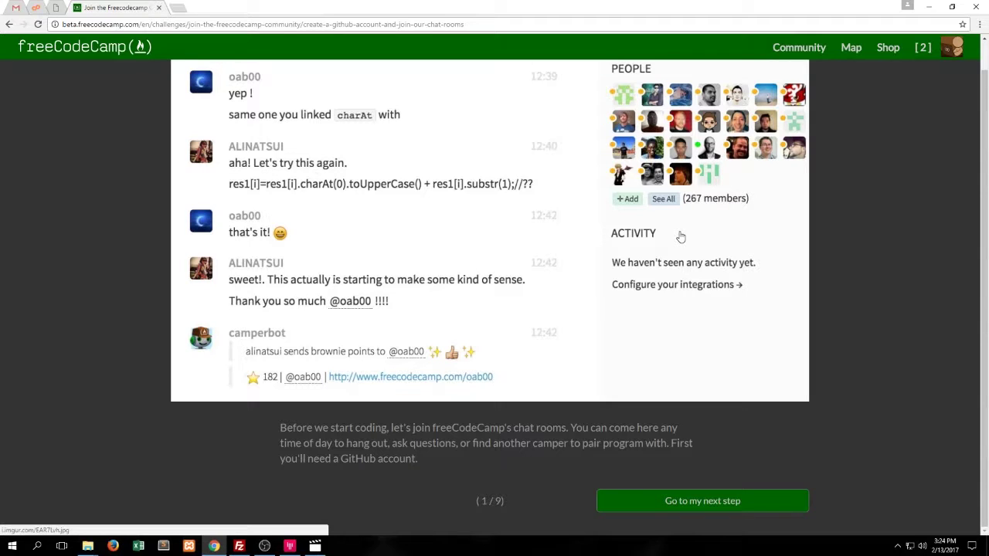
Advance to step 2 of 9 and bring up the GitHub signup link's context menu
{"action": "left_click", "coordinate": [701, 502]}
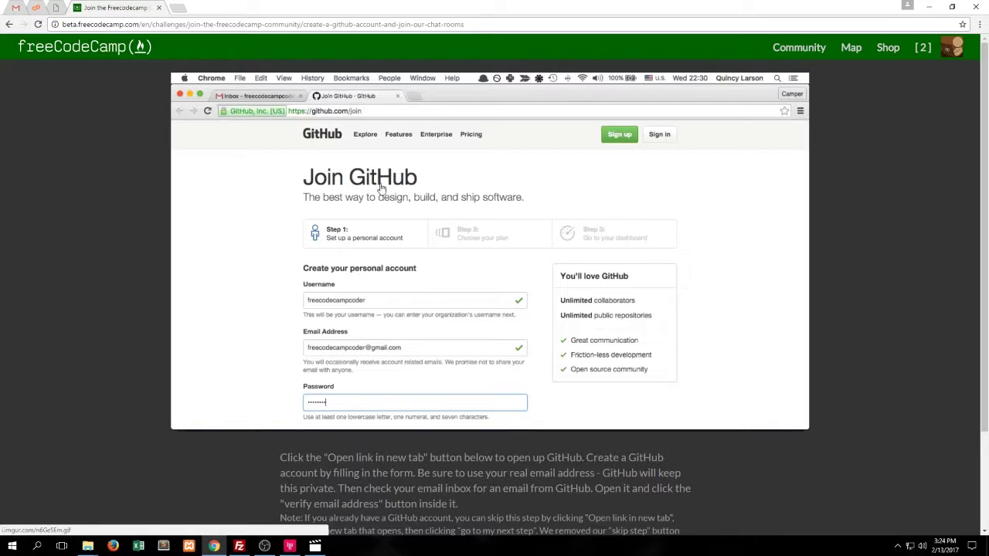
{"action": "scroll", "coordinate": [375, 199], "scroll_direction": "down", "scroll_amount": 2}
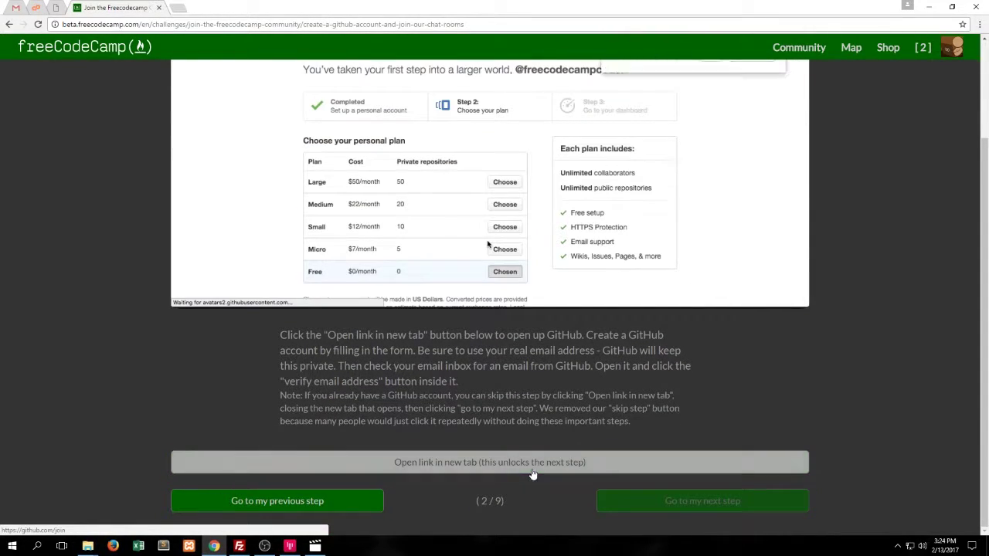
{"action": "right_click", "coordinate": [535, 464]}
Open GitHub signup in a new tab and create an account with the e-mail and password
{"action": "left_click", "coordinate": [456, 466]}
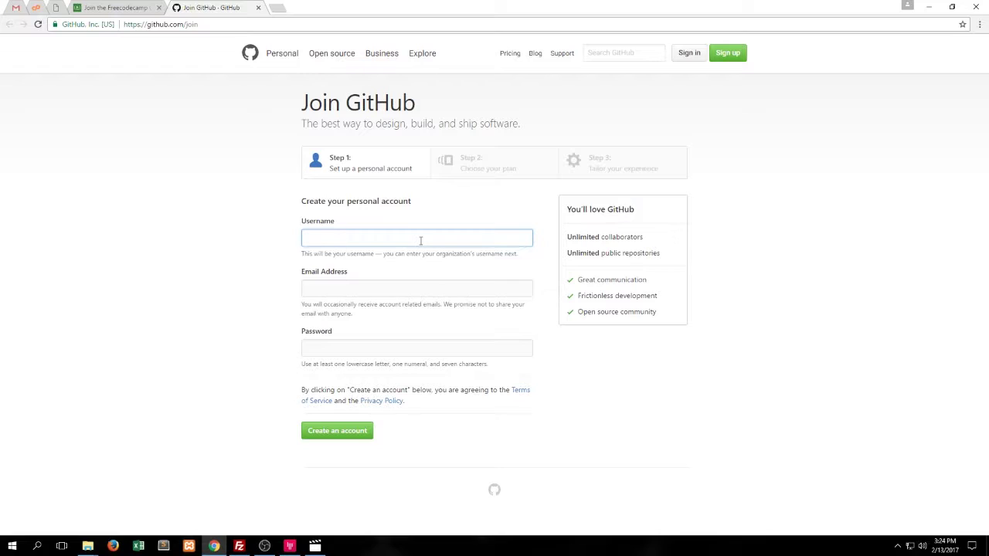
{"action": "left_click", "coordinate": [364, 283]}
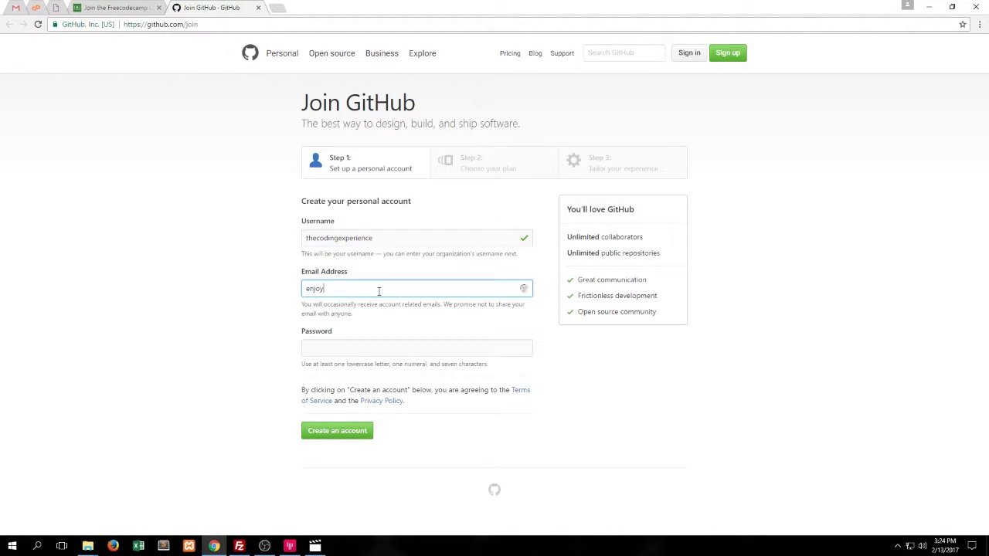
{"action": "key", "text": "Tab"}
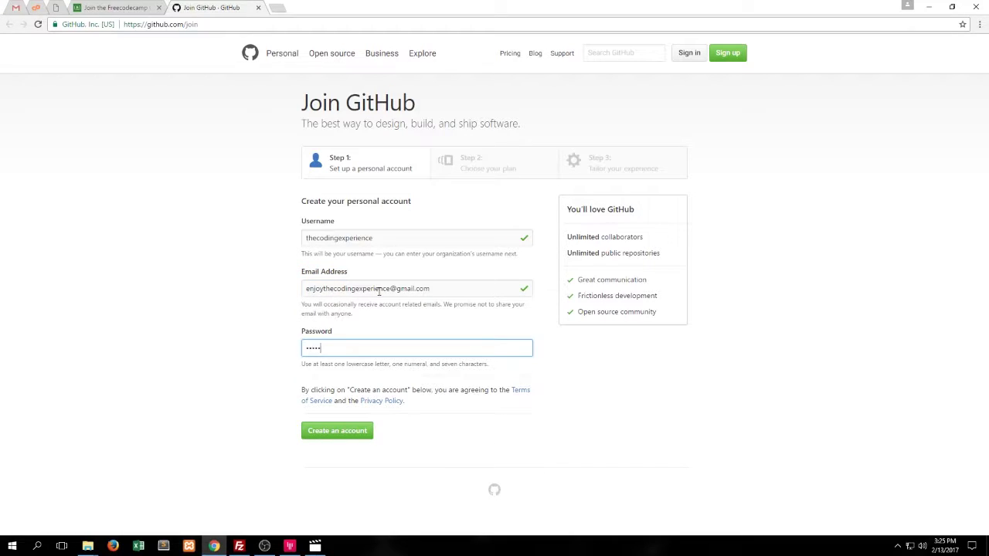
{"action": "left_click", "coordinate": [335, 431]}
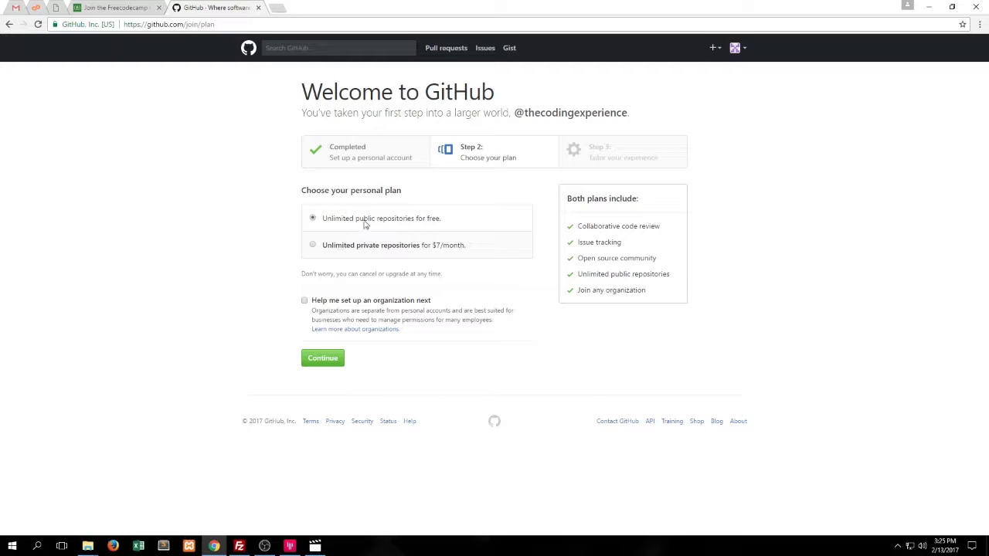
Keep the free plan and submit the setup survey to reach the GitHub dashboard
{"action": "left_click", "coordinate": [335, 362]}
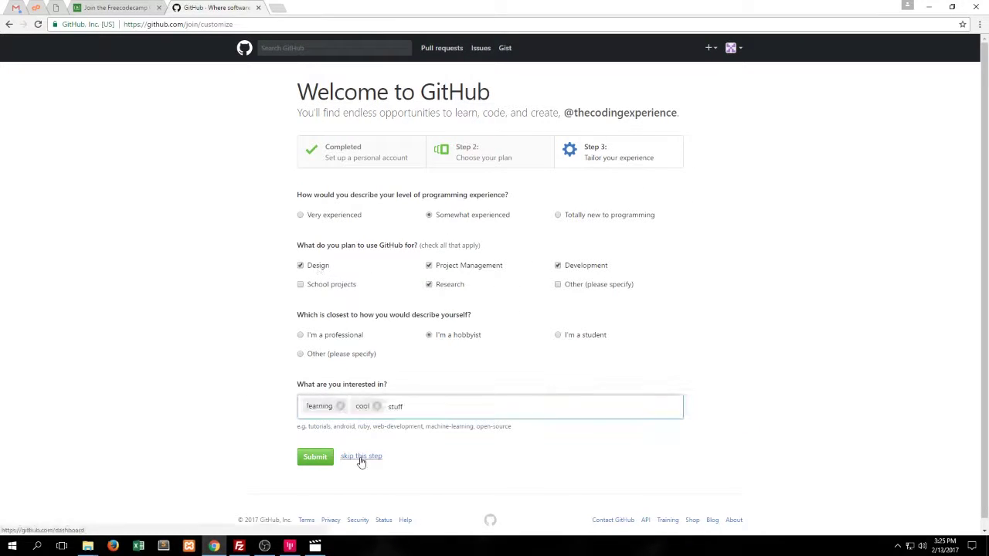
{"action": "left_click", "coordinate": [316, 462]}
{"action": "left_click", "coordinate": [742, 49]}
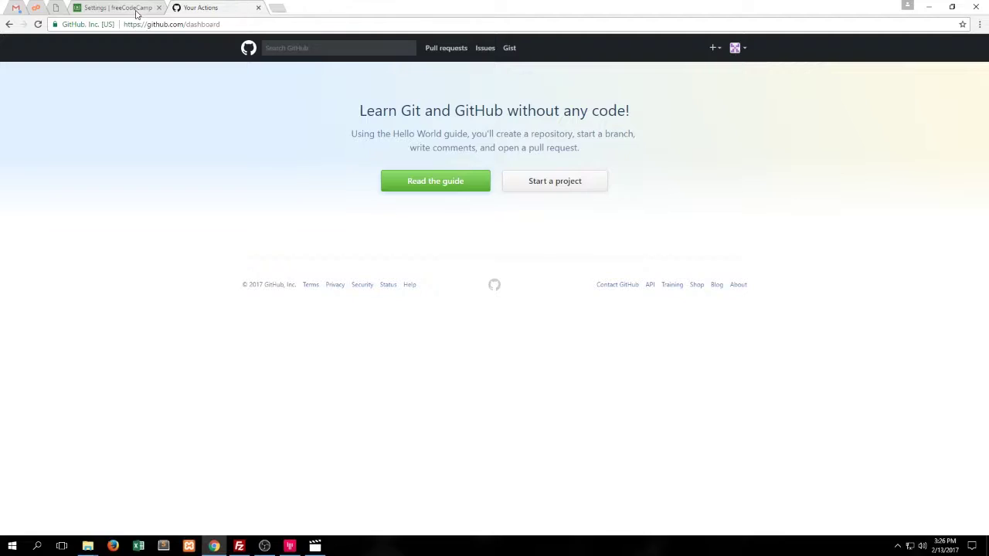
From the freeCodeCamp settings tab, try linking GitHub via the public profile, reaching GitHub's verify-email notice
{"action": "left_click", "coordinate": [142, 14]}
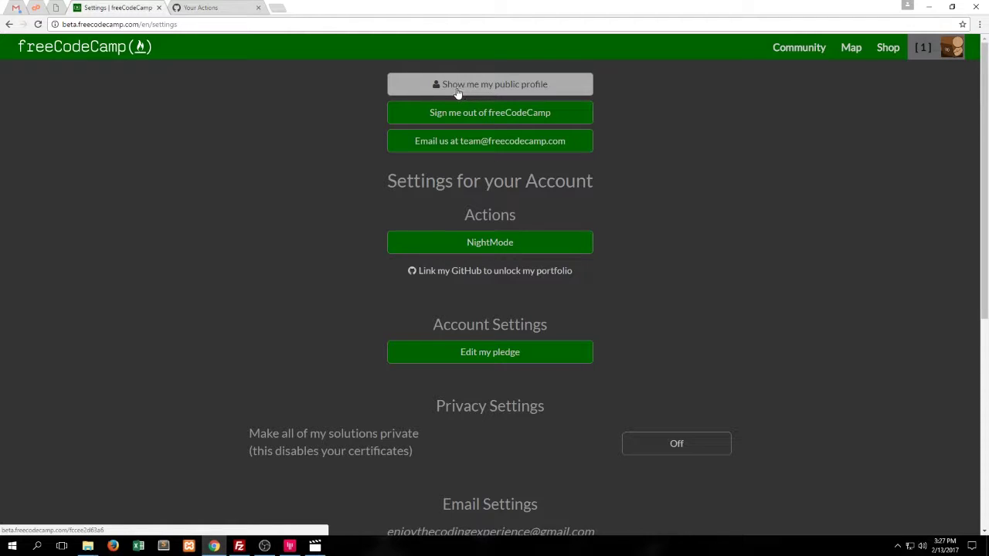
{"action": "left_click", "coordinate": [555, 91]}
{"action": "left_click", "coordinate": [550, 91]}
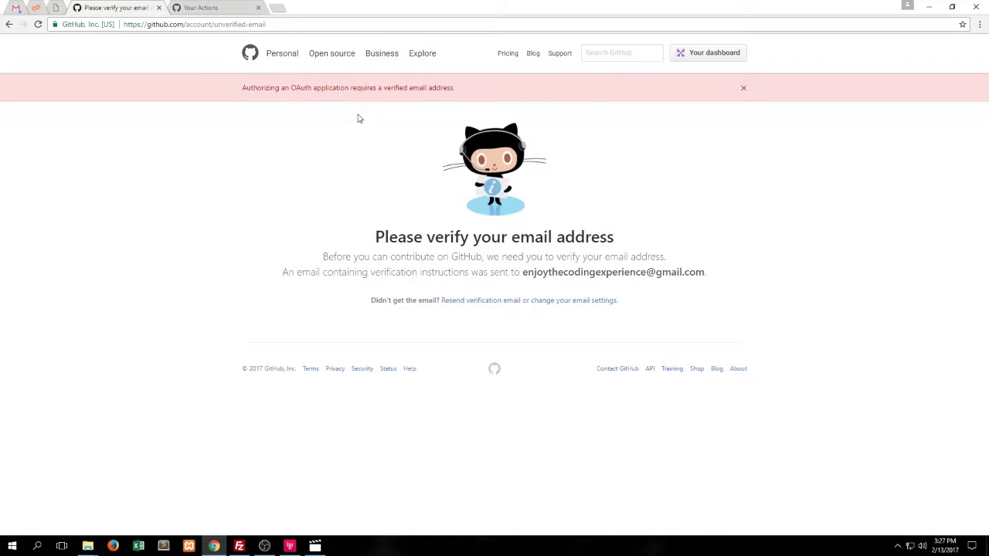
Open the '[GitHub] Please verify your email address' message in Gmail and verify the address
{"action": "left_click", "coordinate": [19, 11]}
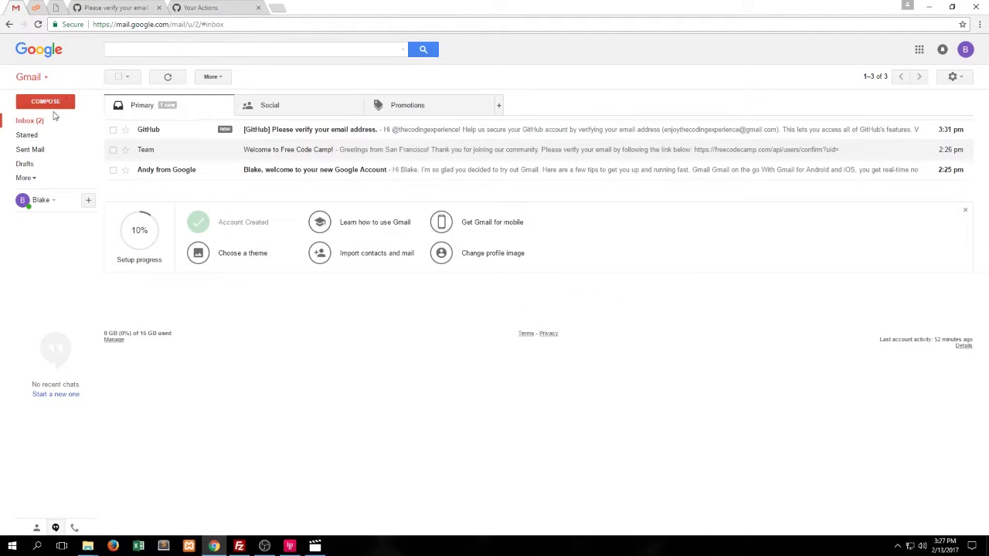
{"action": "left_click", "coordinate": [164, 137]}
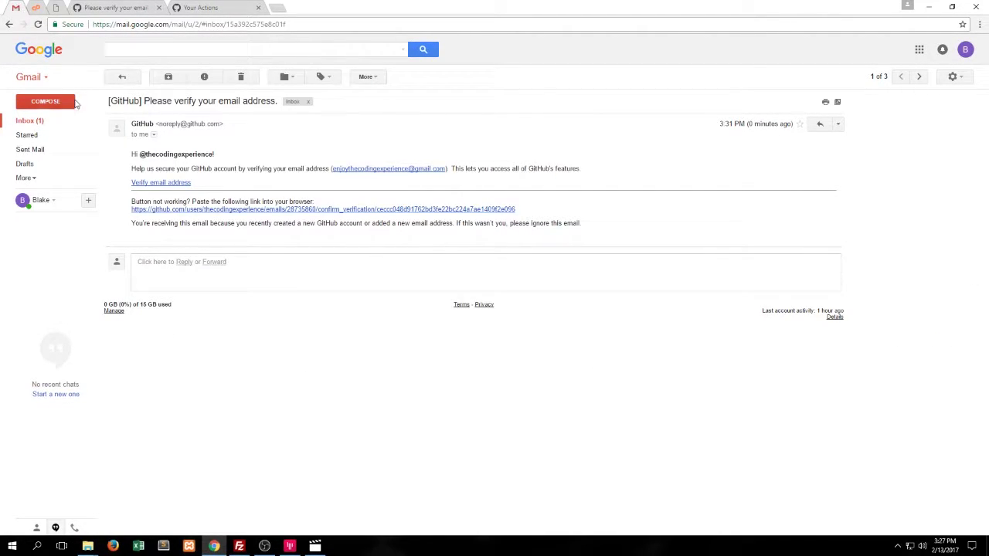
{"action": "left_click", "coordinate": [40, 122]}
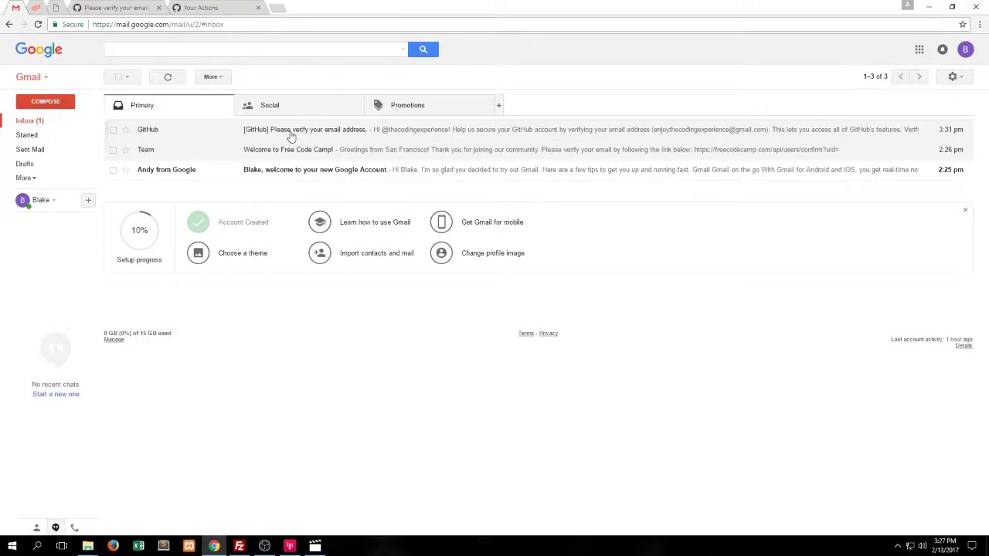
{"action": "left_click", "coordinate": [290, 136]}
{"action": "left_click", "coordinate": [177, 185]}
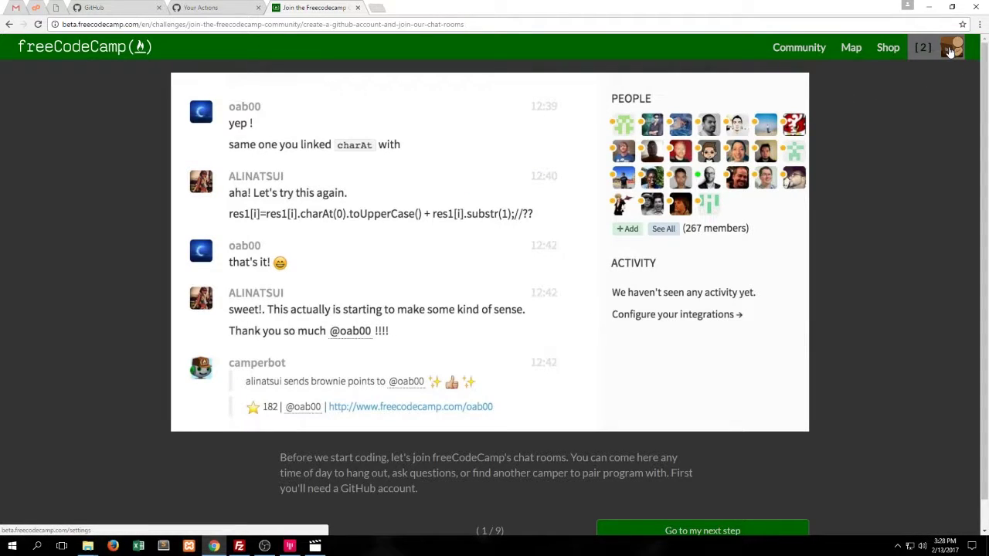
Link the GitHub account to the freeCodeCamp portfolio by authorizing the application
{"action": "left_click", "coordinate": [948, 53]}
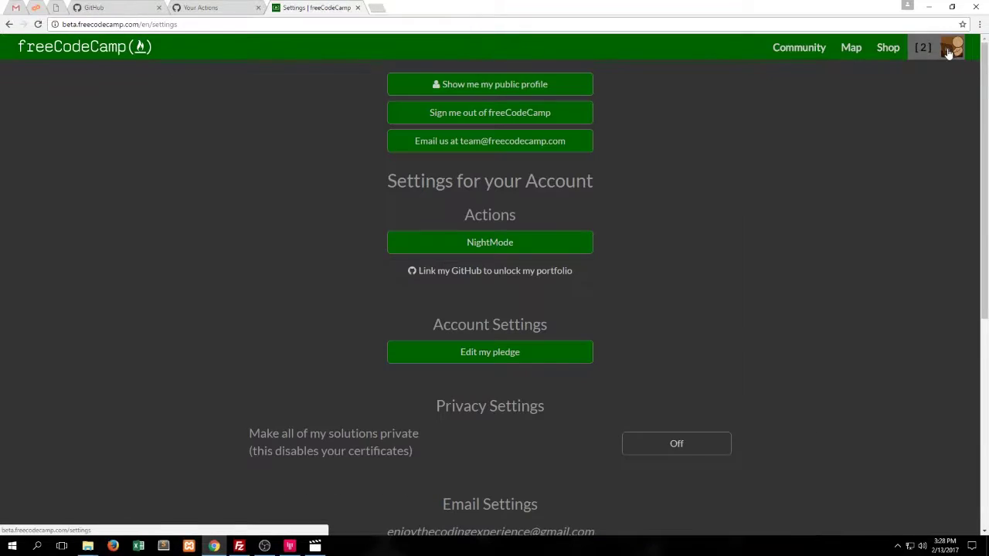
{"action": "left_click", "coordinate": [525, 87]}
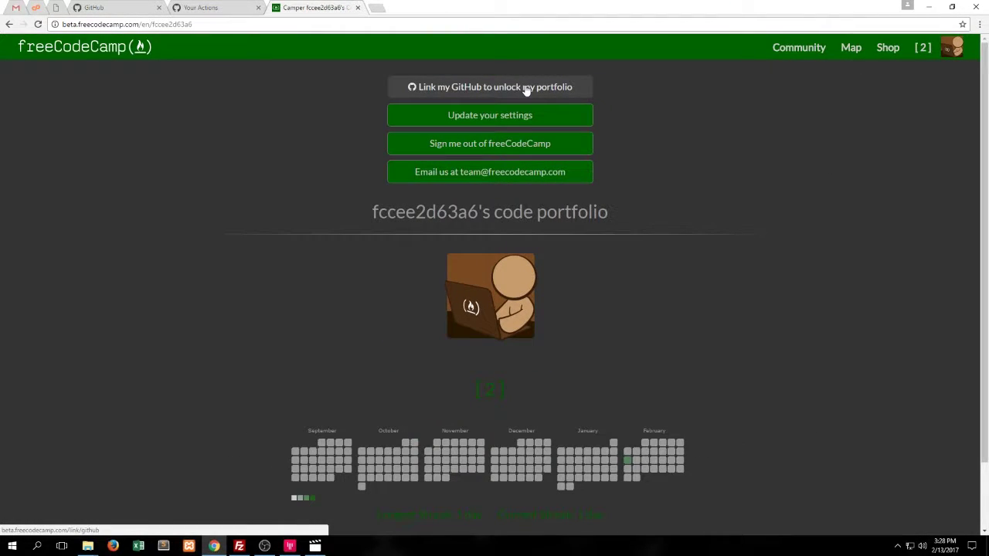
{"action": "left_click", "coordinate": [524, 88]}
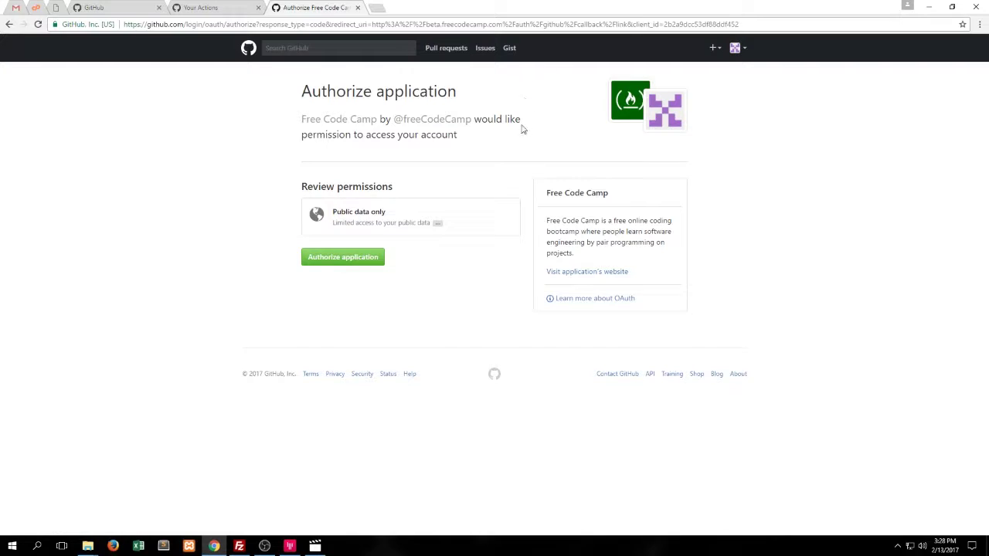
{"action": "left_click", "coordinate": [329, 265]}
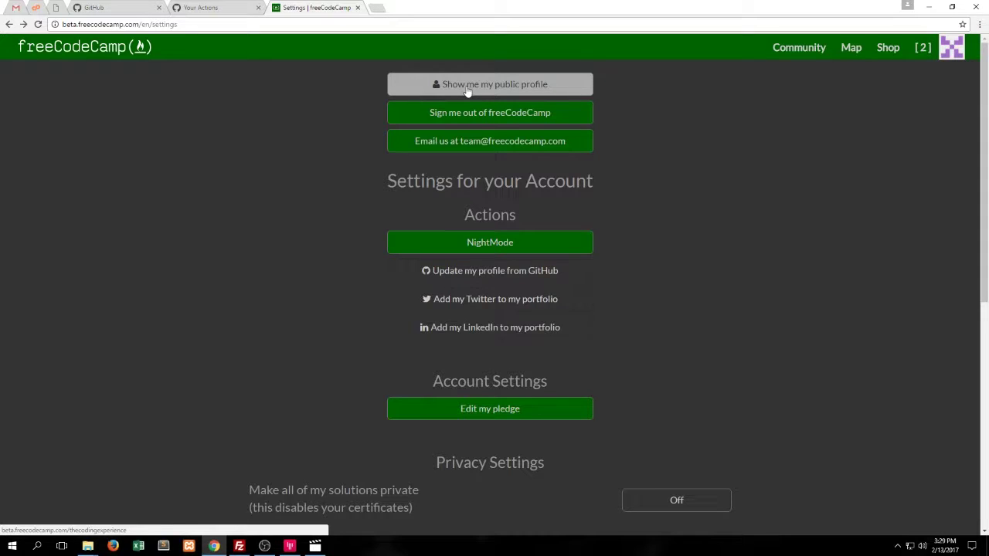
Review the updated public portfolio with the GitHub avatar, then return to account settings
{"action": "left_click", "coordinate": [468, 91]}
{"action": "scroll", "coordinate": [479, 123], "scroll_direction": "down", "scroll_amount": 1}
{"action": "scroll", "coordinate": [491, 156], "scroll_direction": "up", "scroll_amount": 1}
{"action": "scroll", "coordinate": [494, 157], "scroll_direction": "down", "scroll_amount": 1}
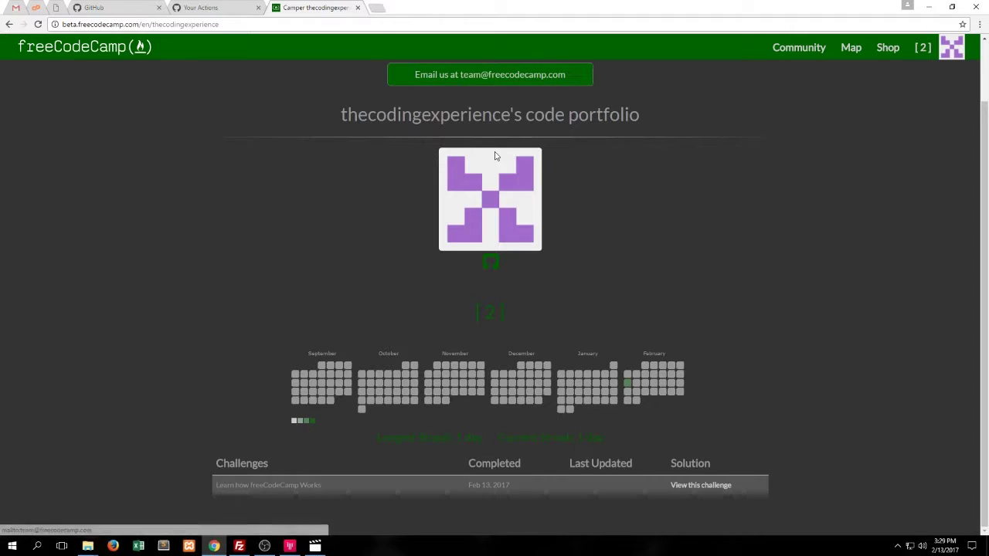
{"action": "scroll", "coordinate": [496, 156], "scroll_direction": "up", "scroll_amount": 1}
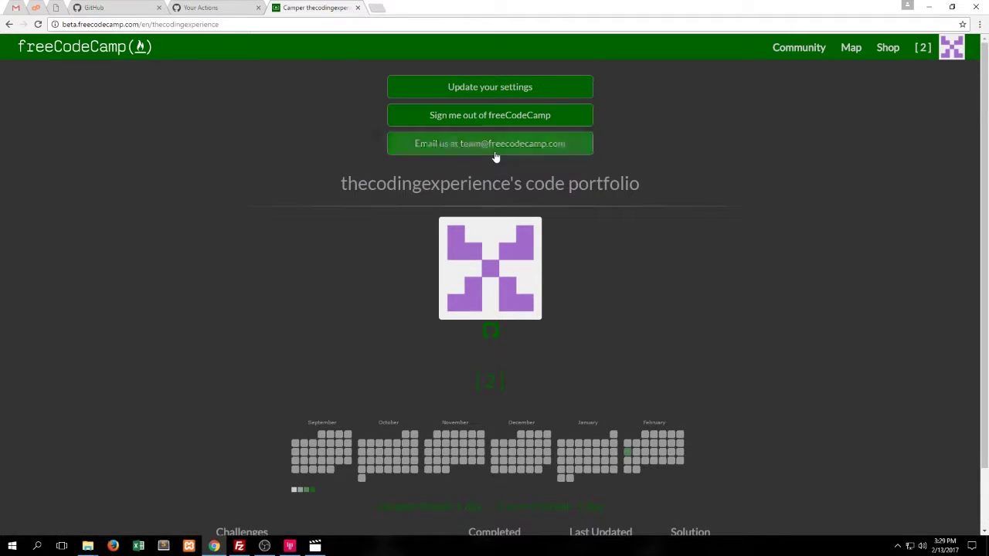
{"action": "left_click", "coordinate": [489, 94]}
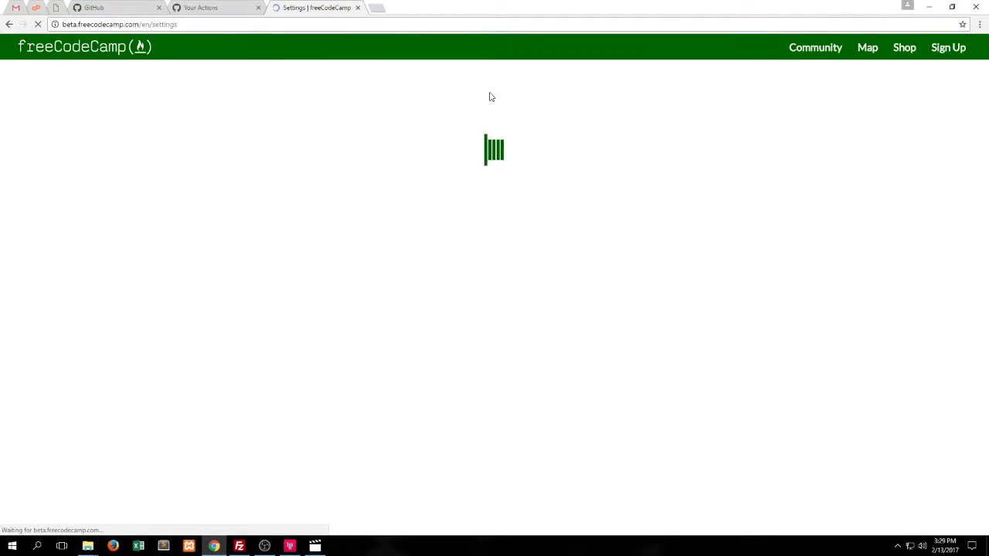
{"action": "scroll", "coordinate": [499, 124], "scroll_direction": "down", "scroll_amount": 2}
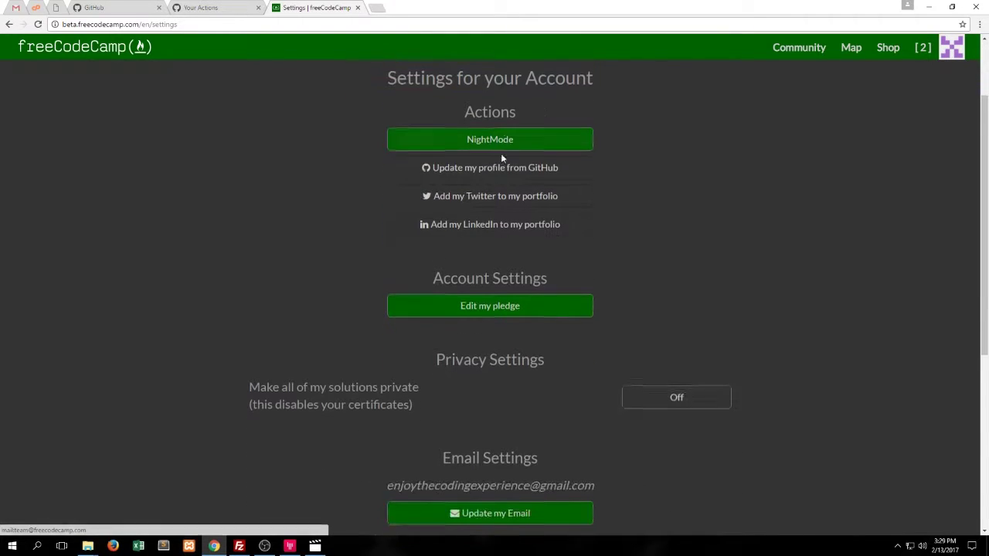
{"action": "scroll", "coordinate": [500, 158], "scroll_direction": "up", "scroll_amount": 1}
Open the 'Create a GitHub Account and Join our Chat Rooms' challenge and advance to step 3 of 9
{"action": "left_click", "coordinate": [850, 51]}
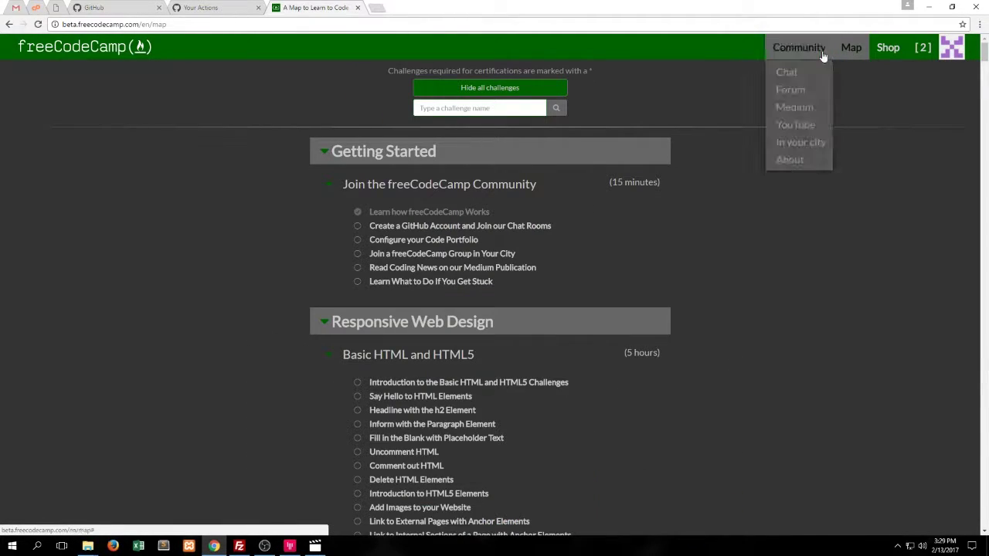
{"action": "left_click", "coordinate": [499, 228]}
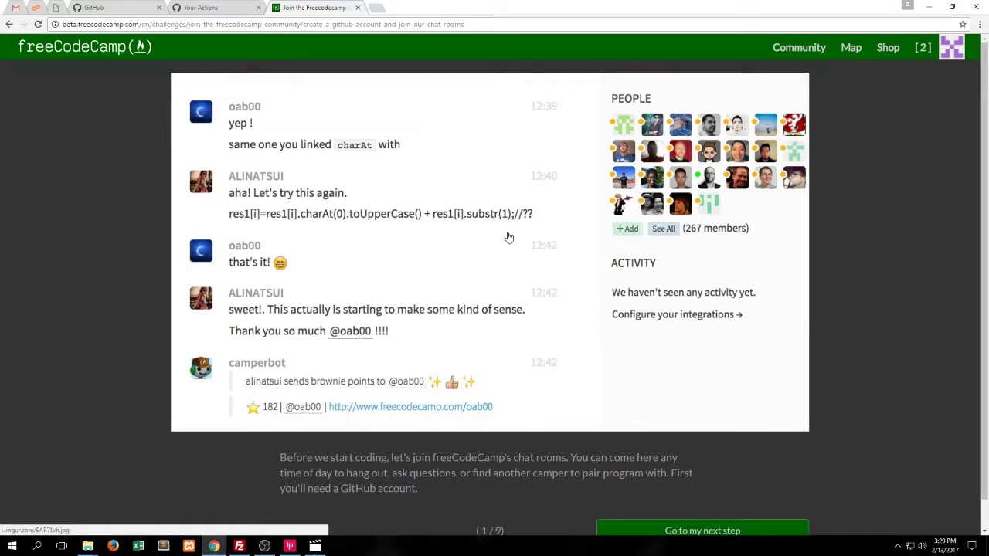
{"action": "scroll", "coordinate": [584, 287], "scroll_direction": "down", "scroll_amount": 1}
{"action": "left_click", "coordinate": [697, 502]}
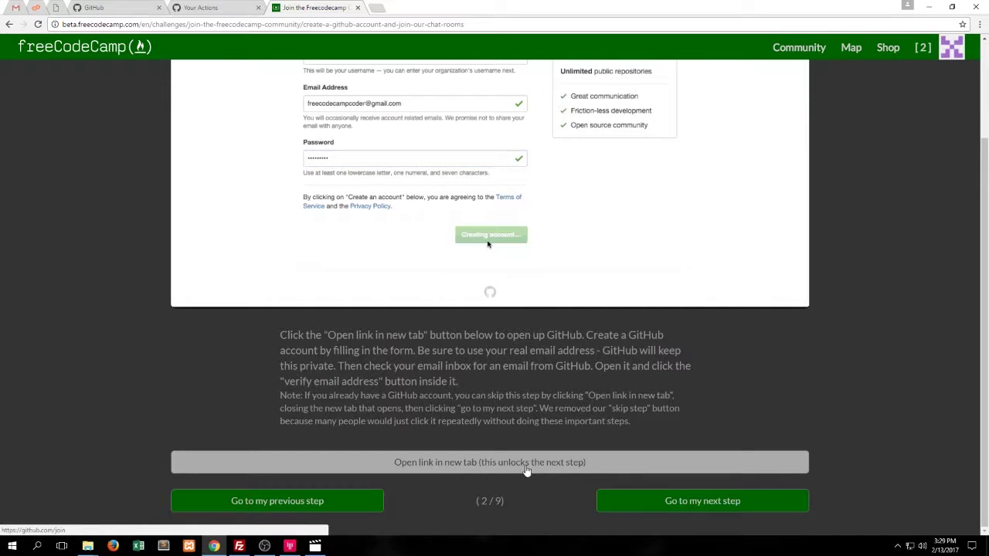
{"action": "left_click", "coordinate": [692, 506]}
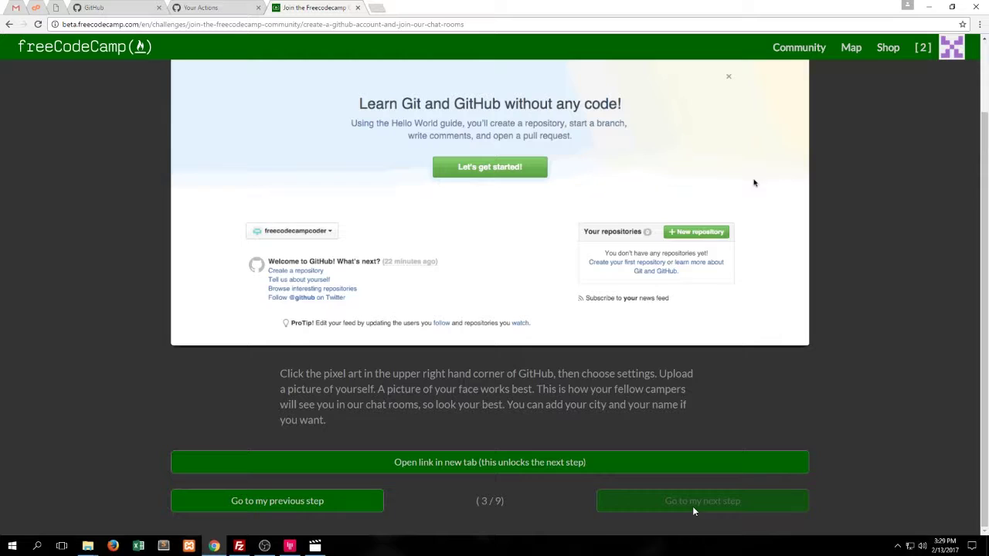
{"action": "left_click", "coordinate": [706, 238]}
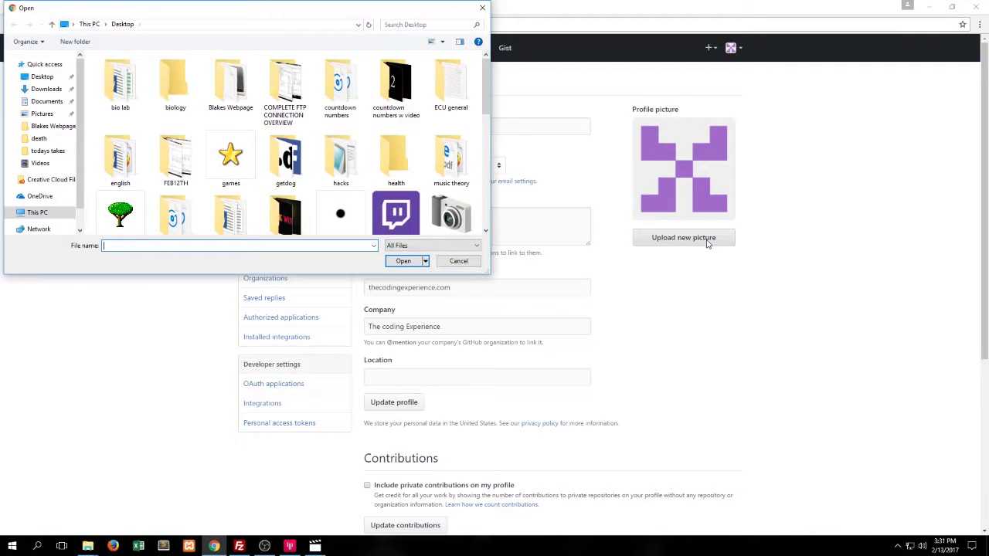
Upload the sculpture image as the GitHub profile picture and save it
{"action": "scroll", "coordinate": [427, 139], "scroll_direction": "down", "scroll_amount": 3}
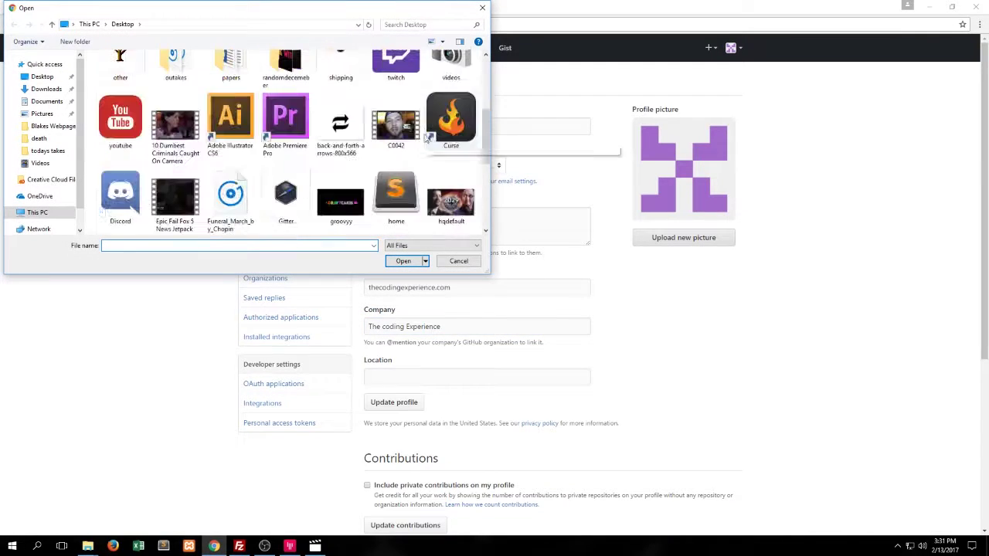
{"action": "scroll", "coordinate": [427, 139], "scroll_direction": "down", "scroll_amount": 3}
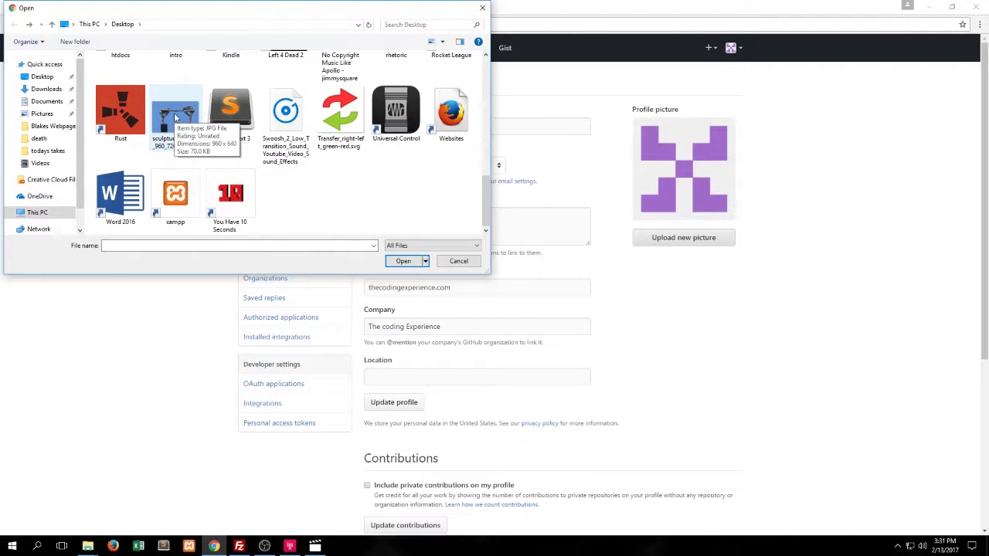
{"action": "double_click", "coordinate": [176, 118]}
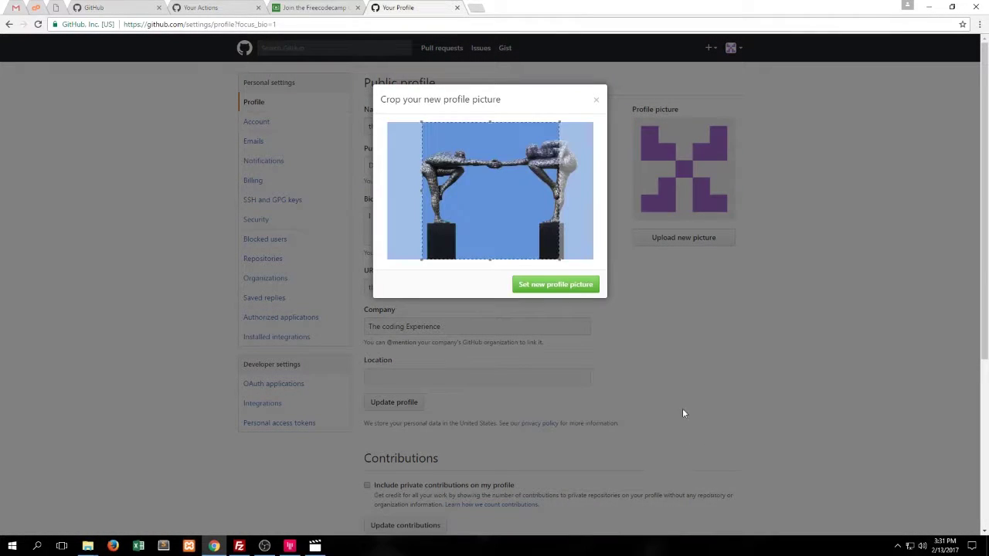
{"action": "left_click", "coordinate": [563, 288]}
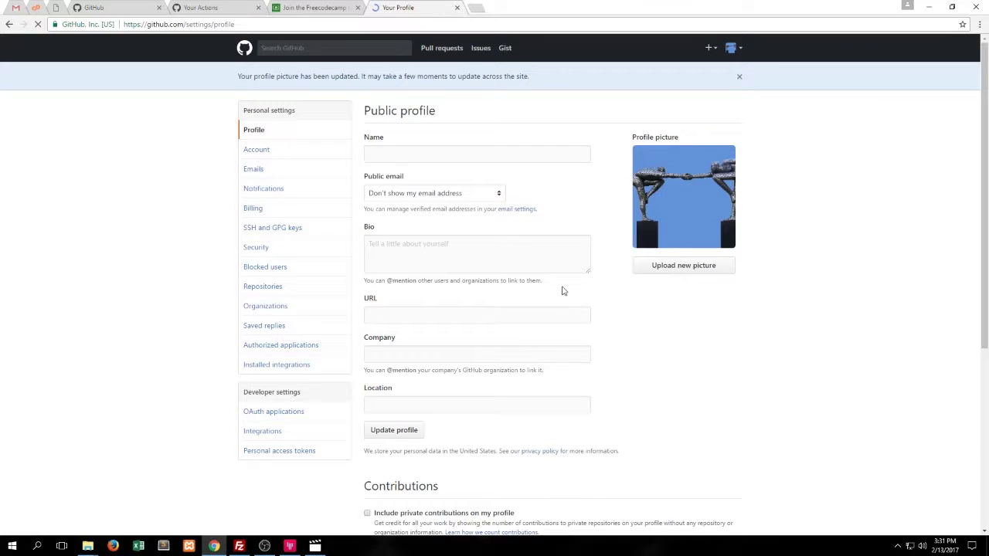
{"action": "scroll", "coordinate": [615, 294], "scroll_direction": "down", "scroll_amount": 3}
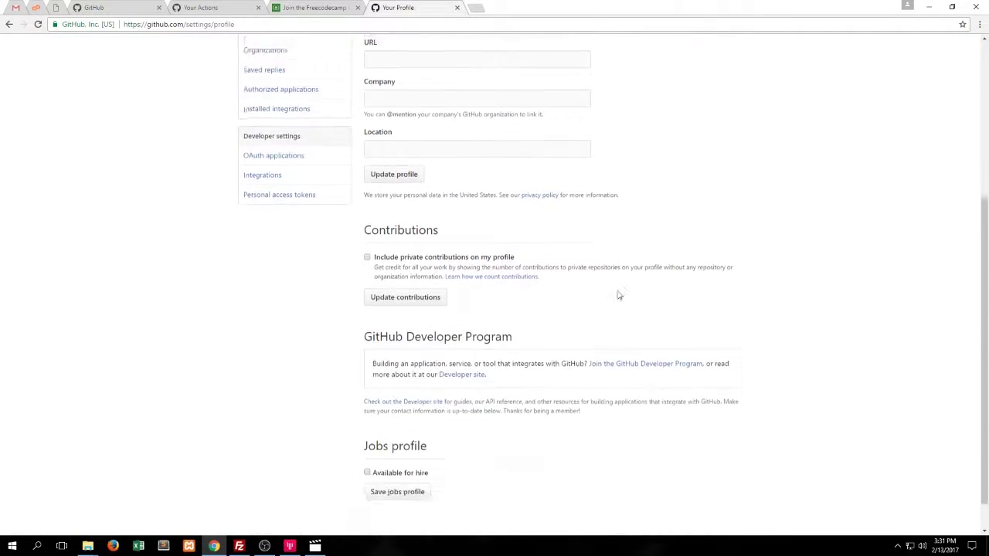
{"action": "scroll", "coordinate": [616, 294], "scroll_direction": "up", "scroll_amount": 4}
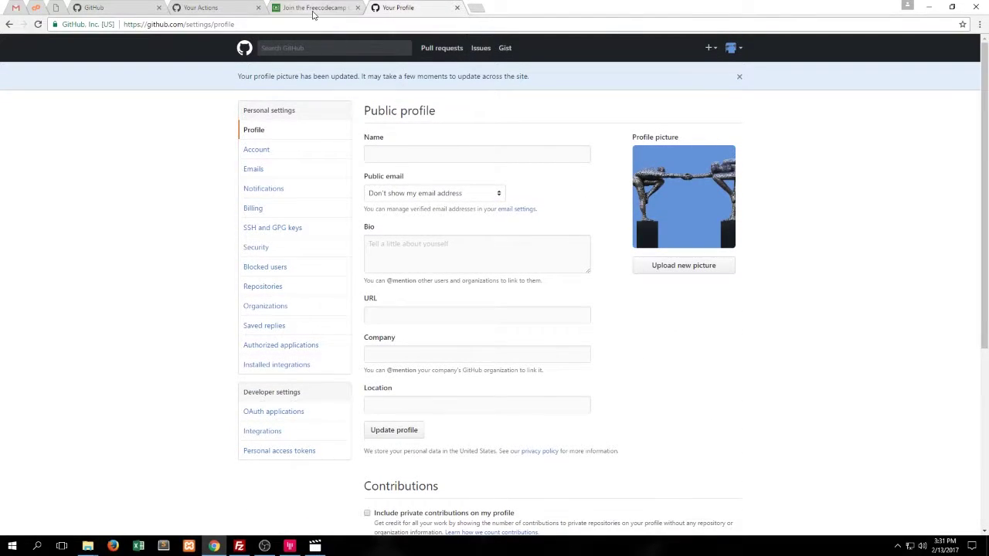
{"action": "left_click", "coordinate": [313, 8]}
Advance to step 4, browse and close the freeCodeCamp GitHub repository tab, then reach step 5 of 9
{"action": "left_click", "coordinate": [672, 501]}
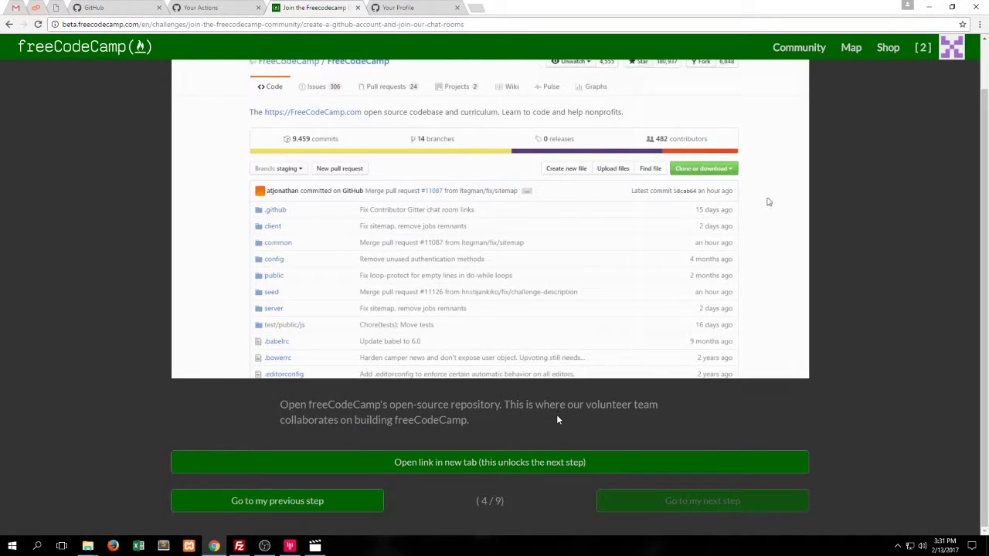
{"action": "left_click", "coordinate": [552, 461]}
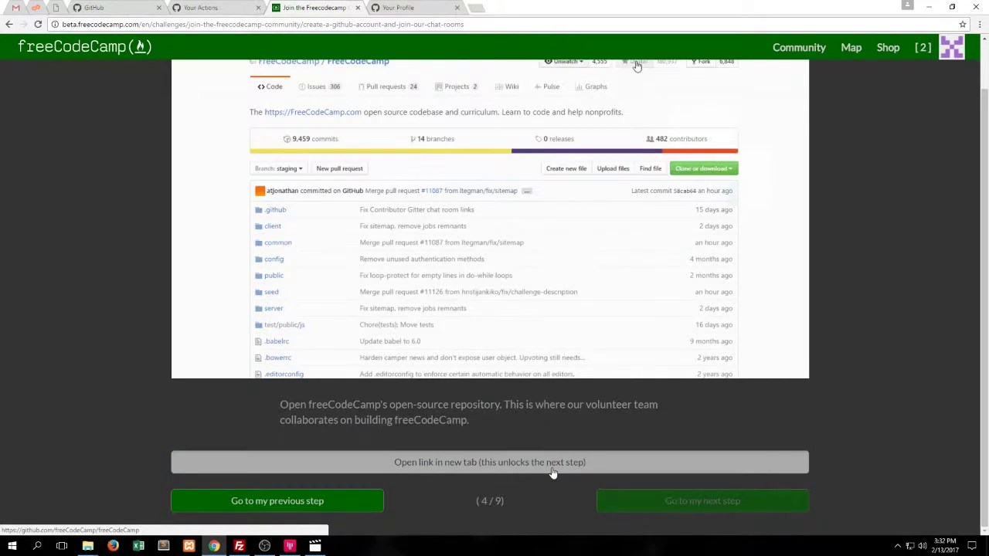
{"action": "scroll", "coordinate": [580, 355], "scroll_direction": "down", "scroll_amount": 2}
{"action": "scroll", "coordinate": [548, 338], "scroll_direction": "up", "scroll_amount": 1}
{"action": "scroll", "coordinate": [547, 337], "scroll_direction": "down", "scroll_amount": 3}
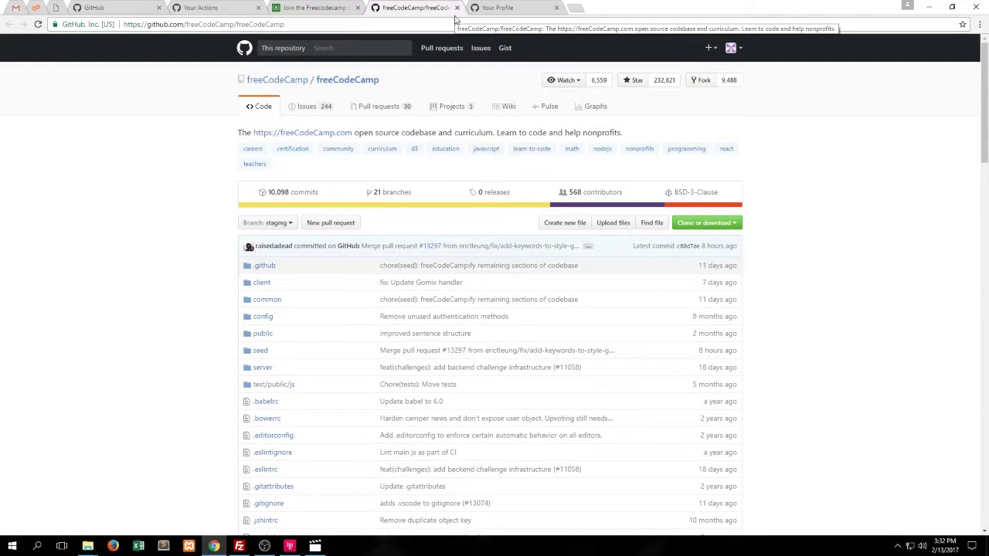
{"action": "scroll", "coordinate": [397, 320], "scroll_direction": "down", "scroll_amount": 1}
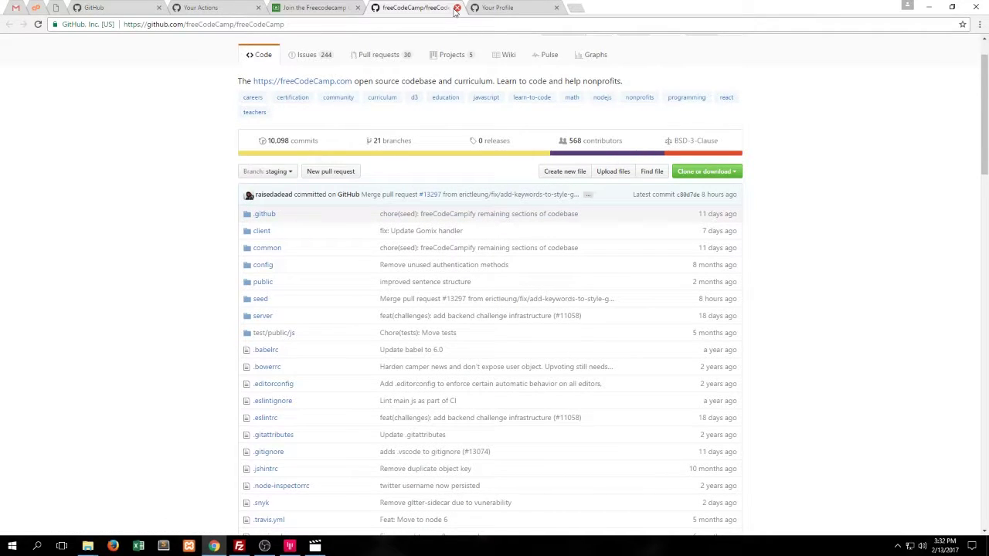
{"action": "left_click", "coordinate": [457, 8]}
{"action": "left_click", "coordinate": [707, 501]}
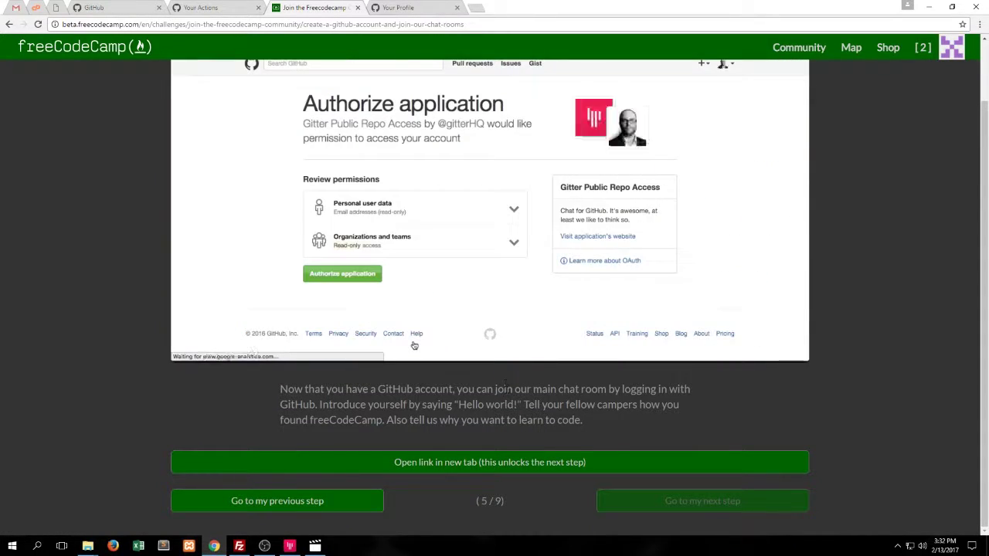
Open the Gitter chat room in a new tab and sign in with GitHub, authorizing Gitter
{"action": "left_click", "coordinate": [520, 463]}
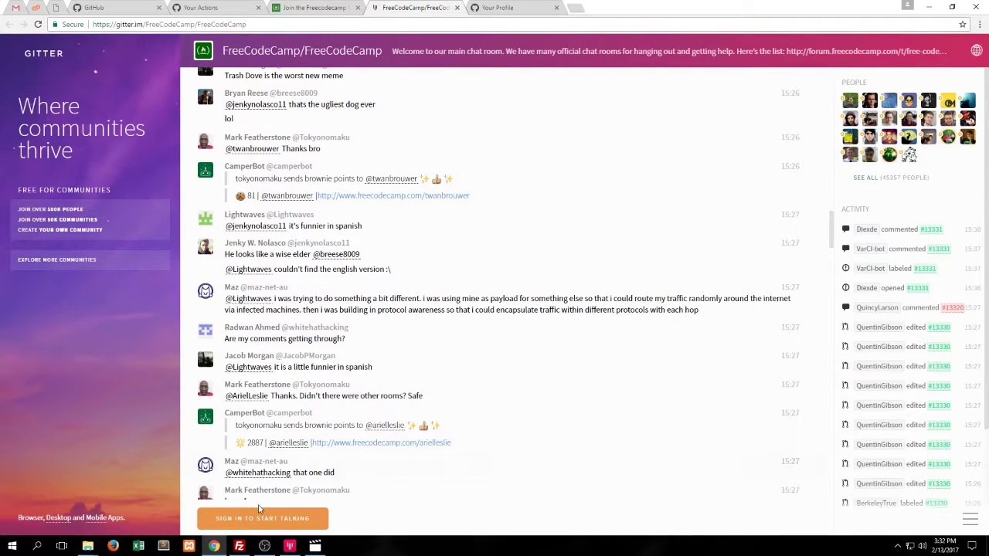
{"action": "left_click", "coordinate": [258, 518]}
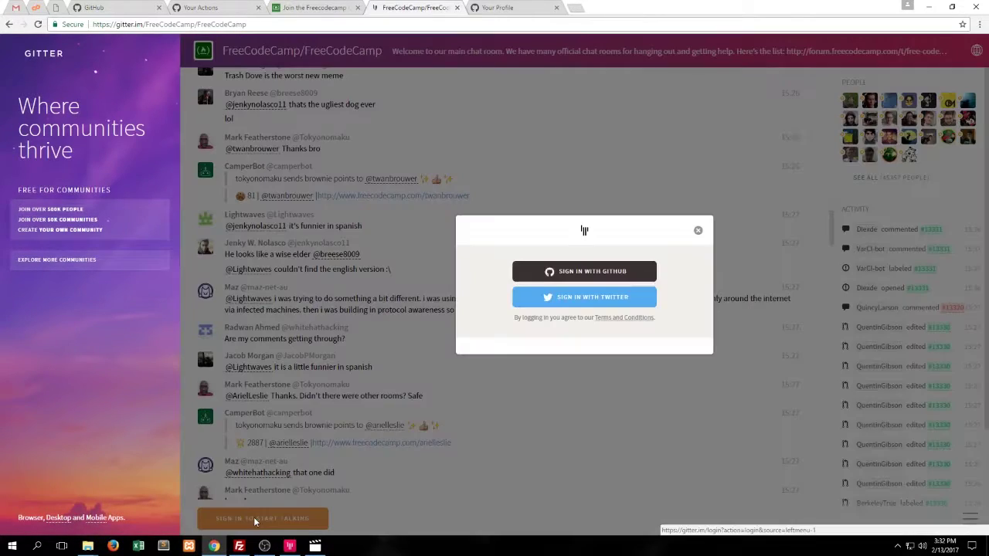
{"action": "left_click", "coordinate": [596, 274]}
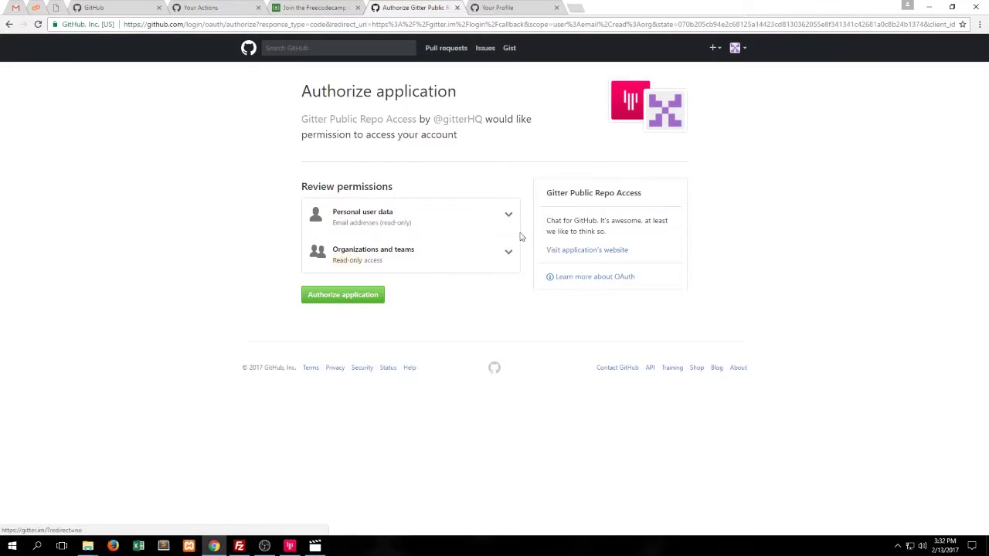
{"action": "left_click", "coordinate": [360, 302]}
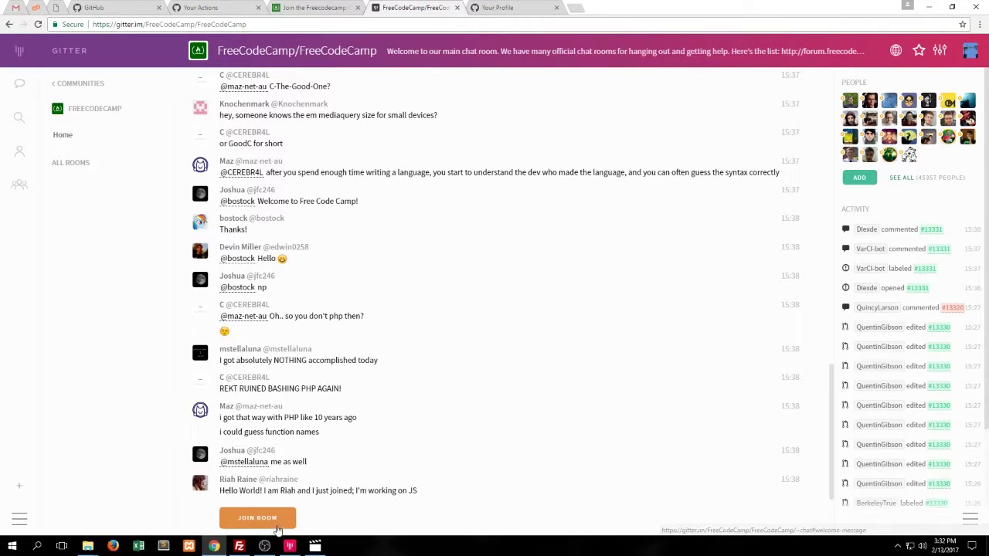
Join the FreeCodeCamp/FreeCodeCamp room and post 'hello world' there
{"action": "left_click", "coordinate": [282, 522]}
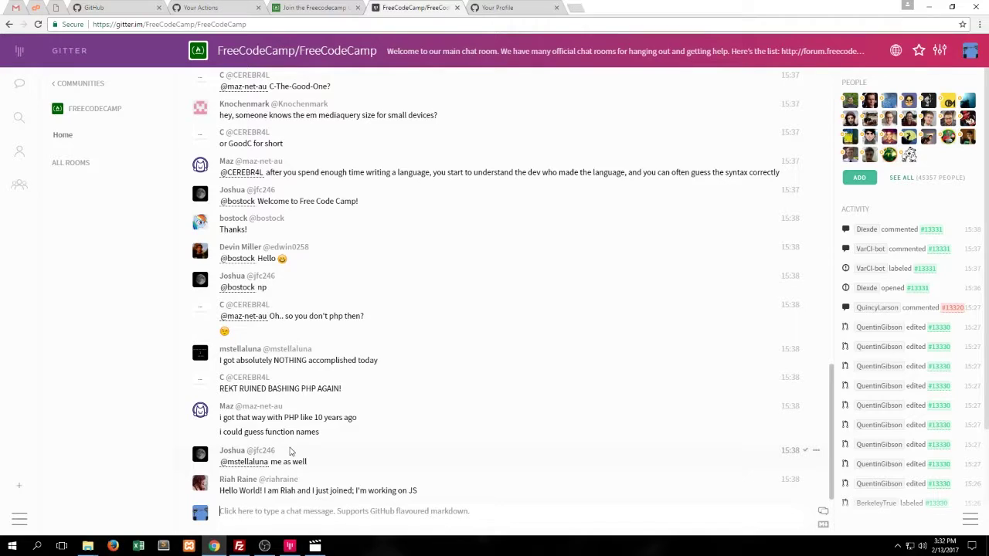
{"action": "type", "text": "hello w"}
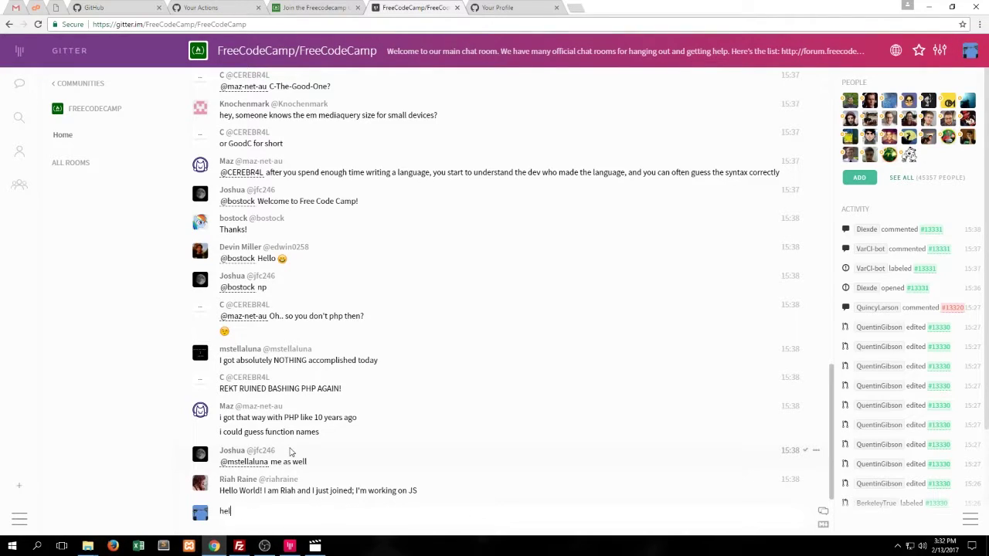
{"action": "key", "text": "Return"}
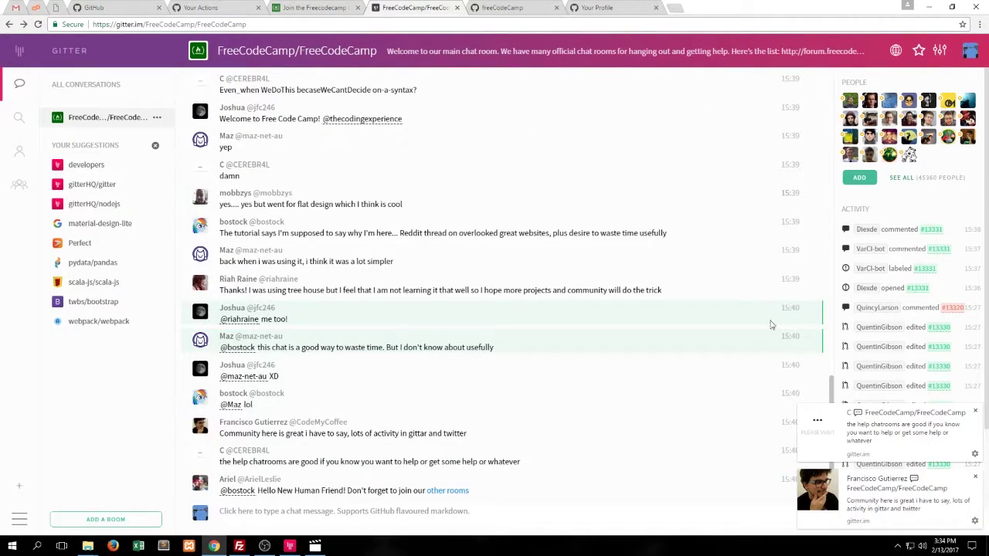
{"action": "left_click", "coordinate": [939, 50]}
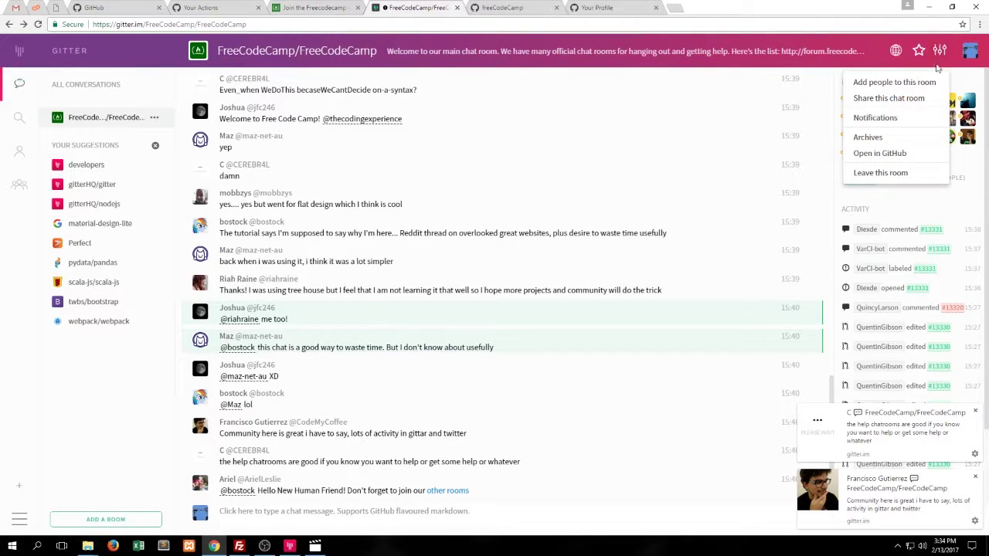
Set the room's notifications to Announcements (mentions and announcements only) and apply
{"action": "left_click", "coordinate": [909, 119]}
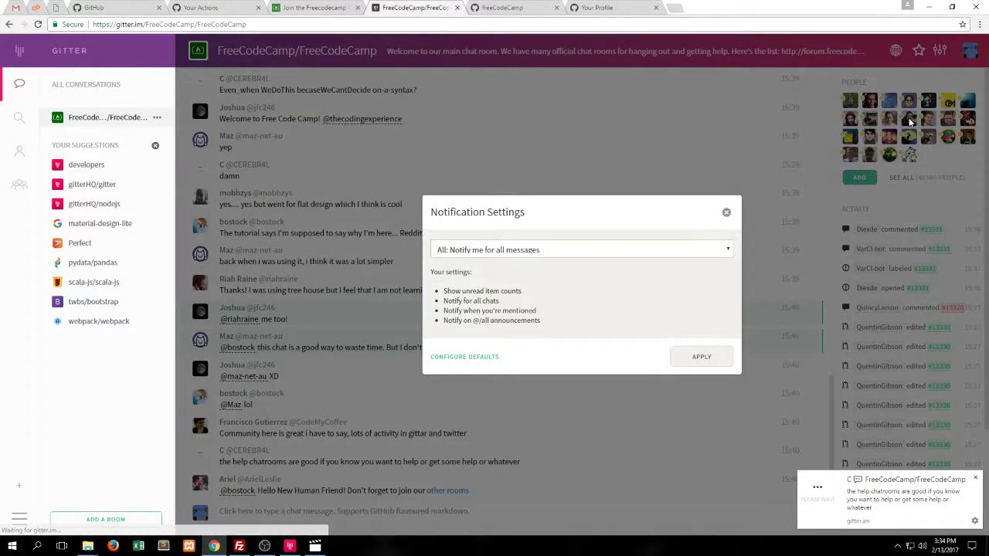
{"action": "left_click", "coordinate": [663, 255]}
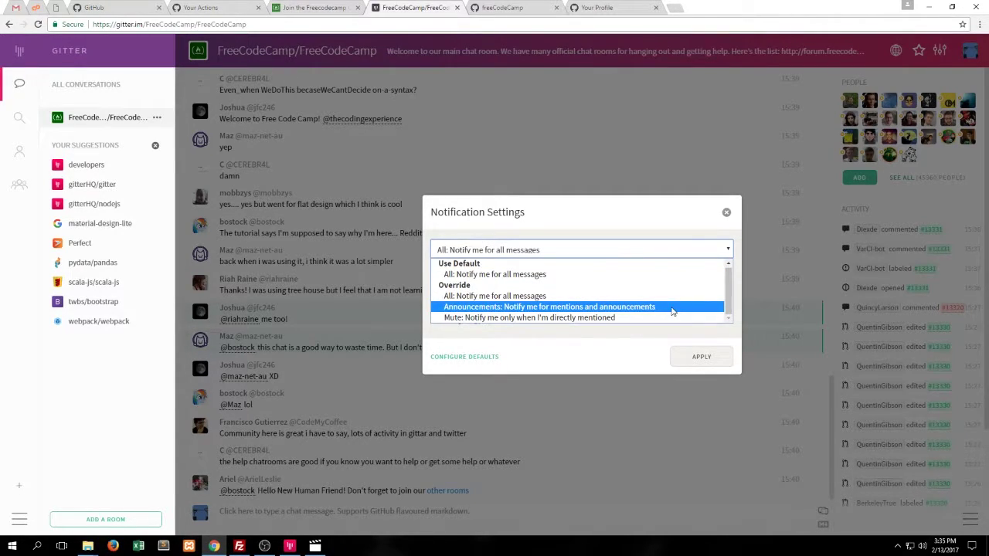
{"action": "left_click", "coordinate": [672, 309]}
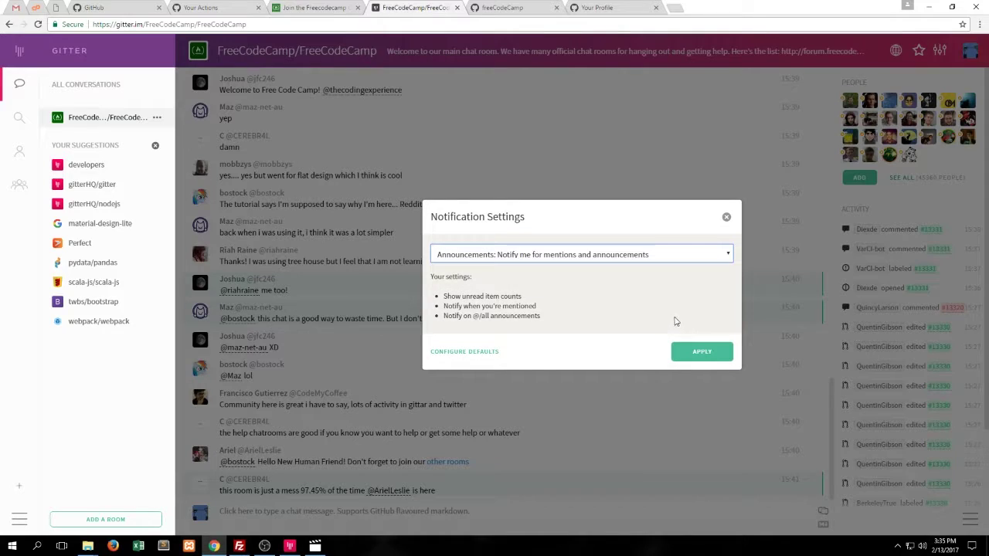
{"action": "left_click", "coordinate": [693, 354]}
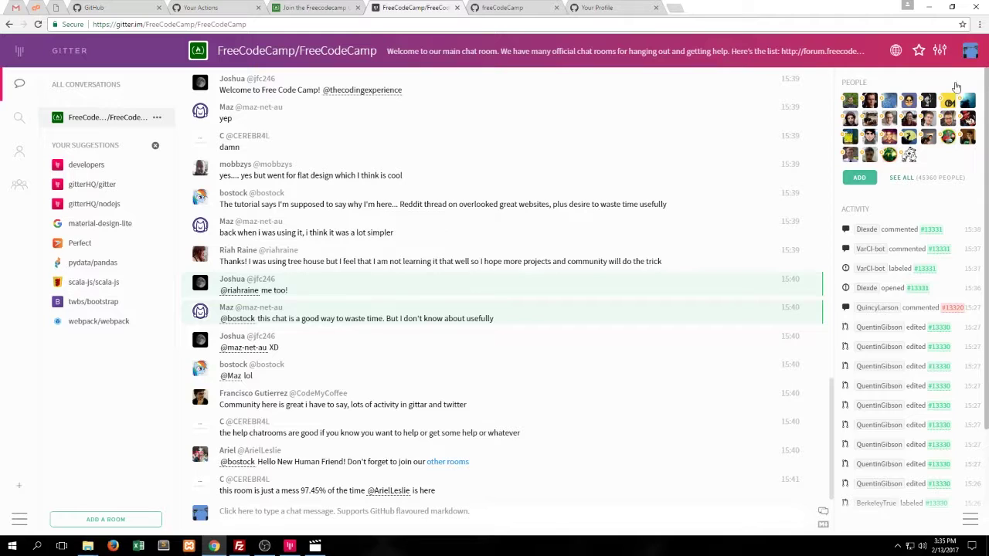
Switch Gitter to the dark theme and go to the Gitter Home page
{"action": "left_click", "coordinate": [970, 55]}
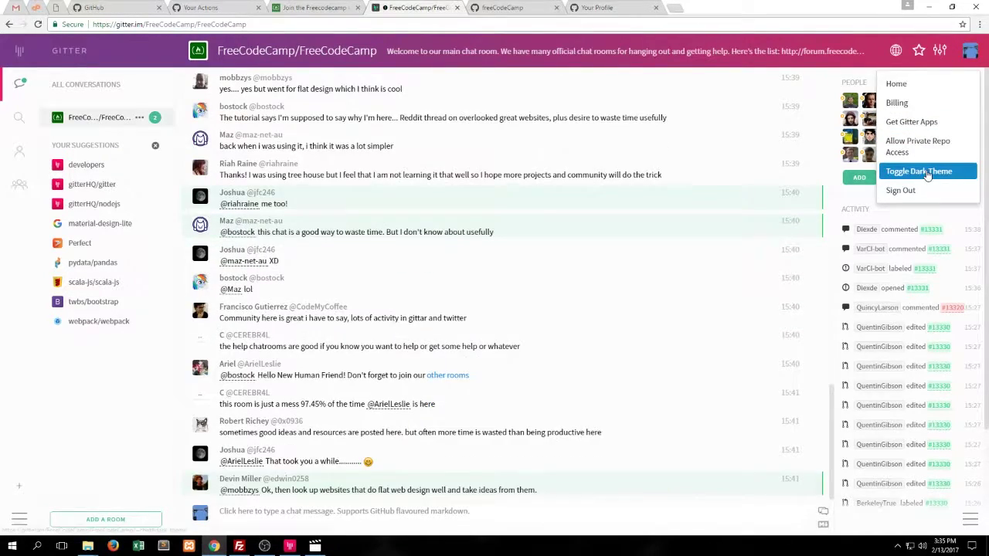
{"action": "left_click", "coordinate": [931, 180]}
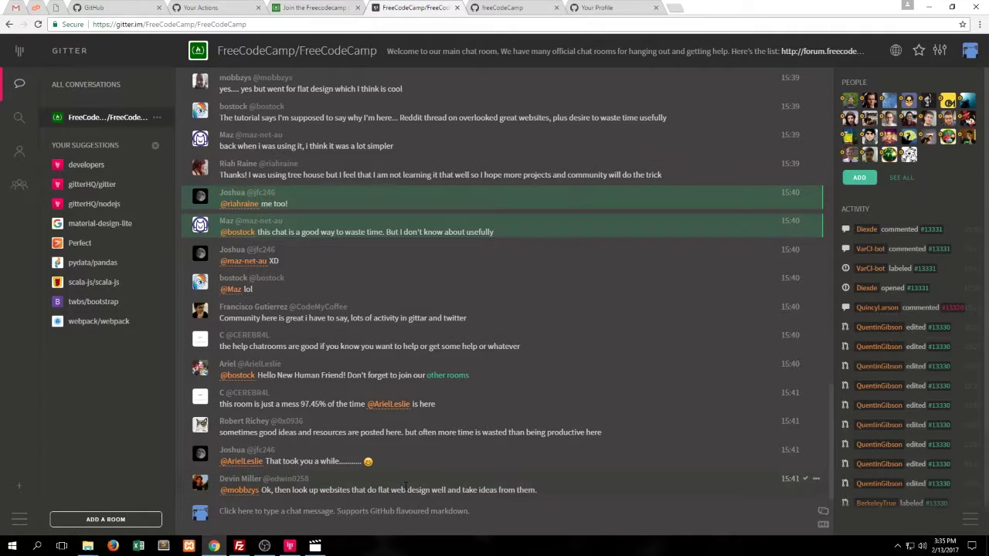
{"action": "scroll", "coordinate": [210, 195], "scroll_direction": "up", "scroll_amount": 15}
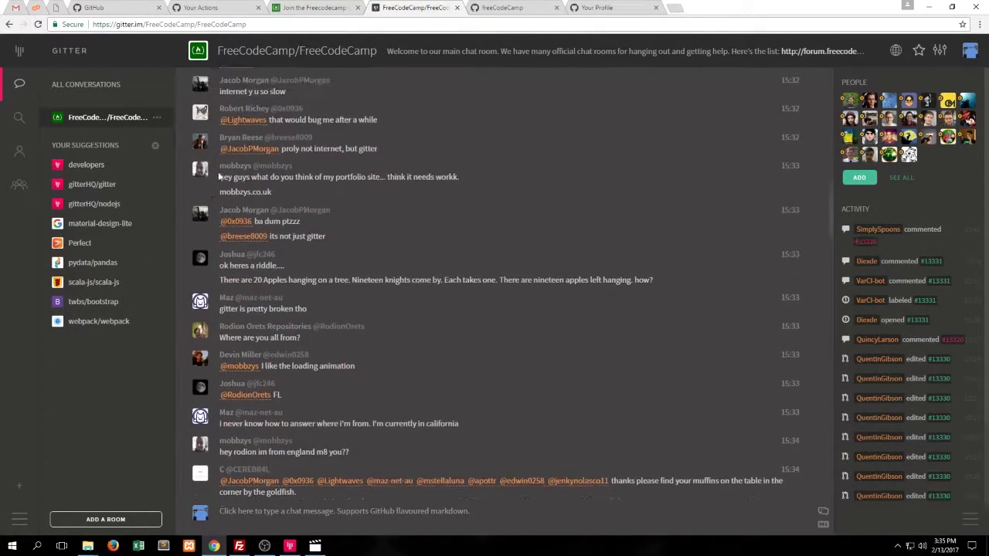
{"action": "scroll", "coordinate": [235, 179], "scroll_direction": "up", "scroll_amount": 15}
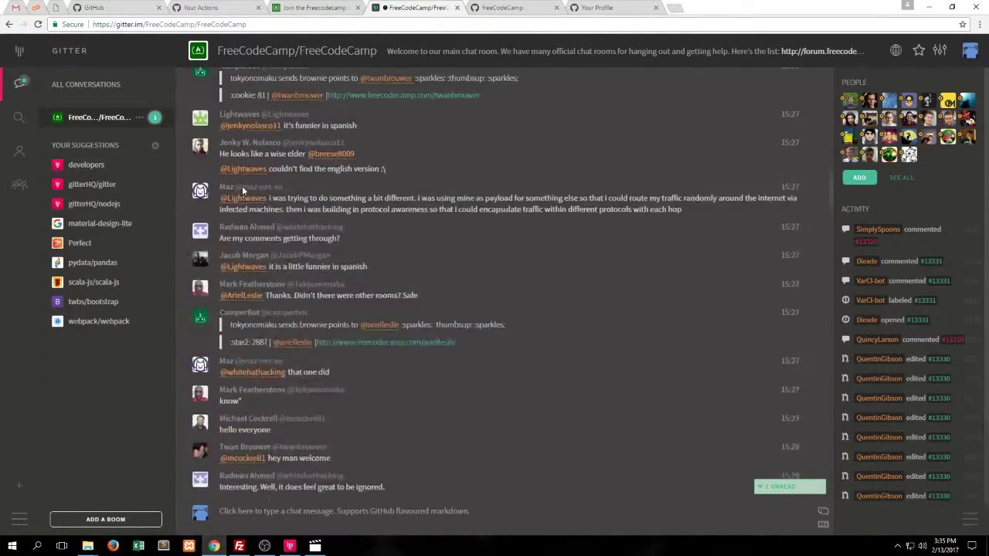
{"action": "left_click", "coordinate": [971, 56]}
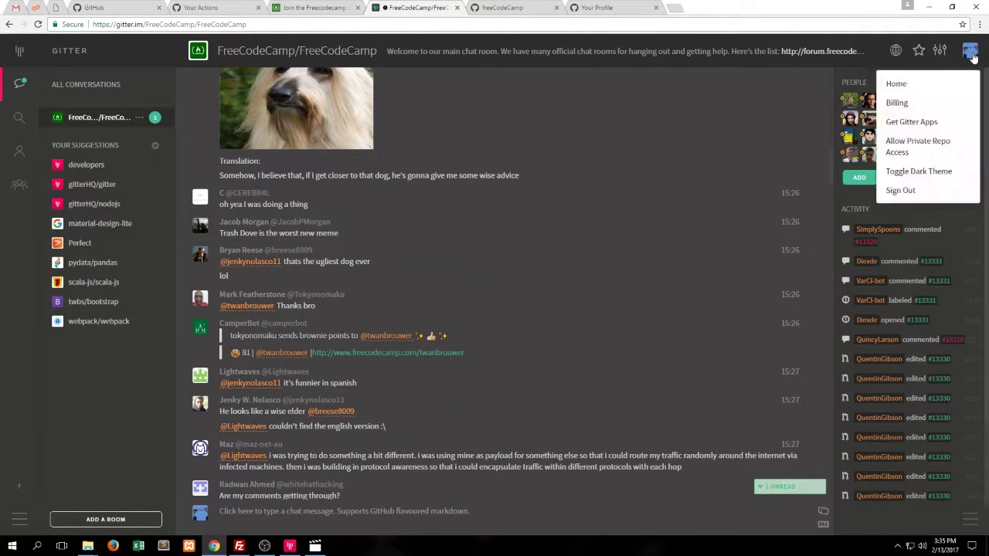
{"action": "left_click", "coordinate": [939, 83]}
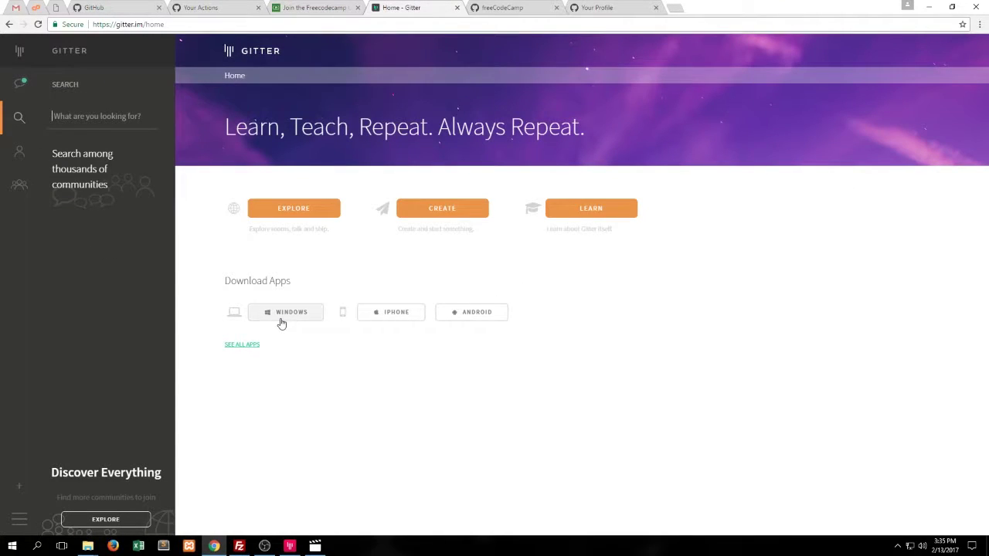
Download the Windows installer GitterSetup-3.1.0.exe from the apps page and run it
{"action": "left_click", "coordinate": [253, 351]}
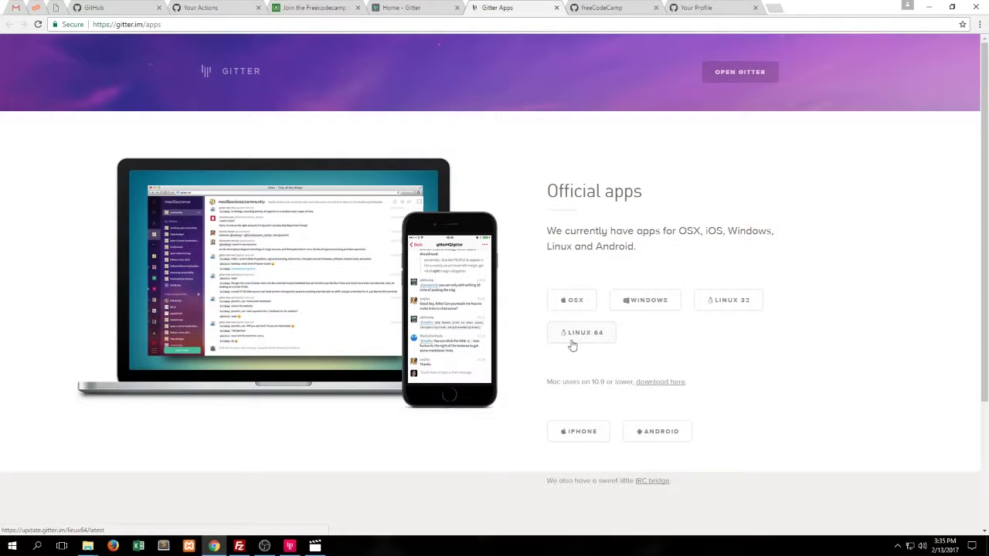
{"action": "left_click", "coordinate": [669, 307]}
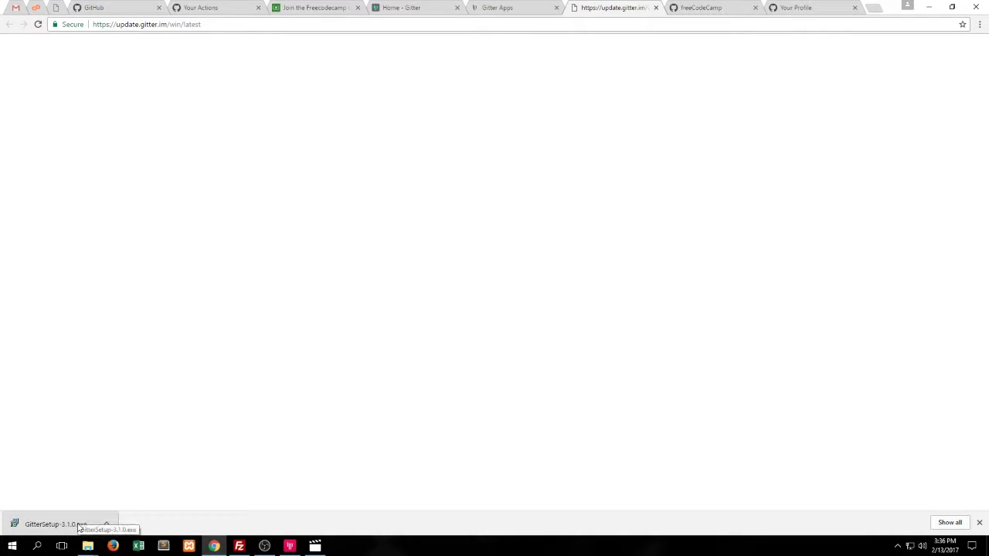
{"action": "left_click", "coordinate": [80, 527]}
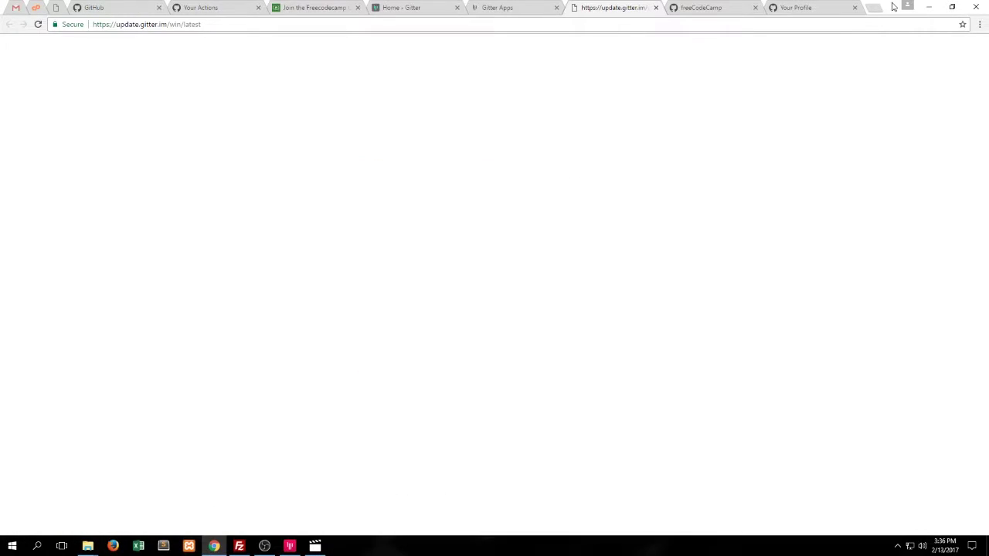
Launch the installed Gitter desktop app, hide it, and switch back to the freeCodeCamp challenge
{"action": "left_click_drag", "start_coordinate": [892, 7], "coordinate": [584, 157]}
{"action": "left_click_drag", "start_coordinate": [721, 40], "coordinate": [452, 17]}
{"action": "double_click", "coordinate": [880, 447]}
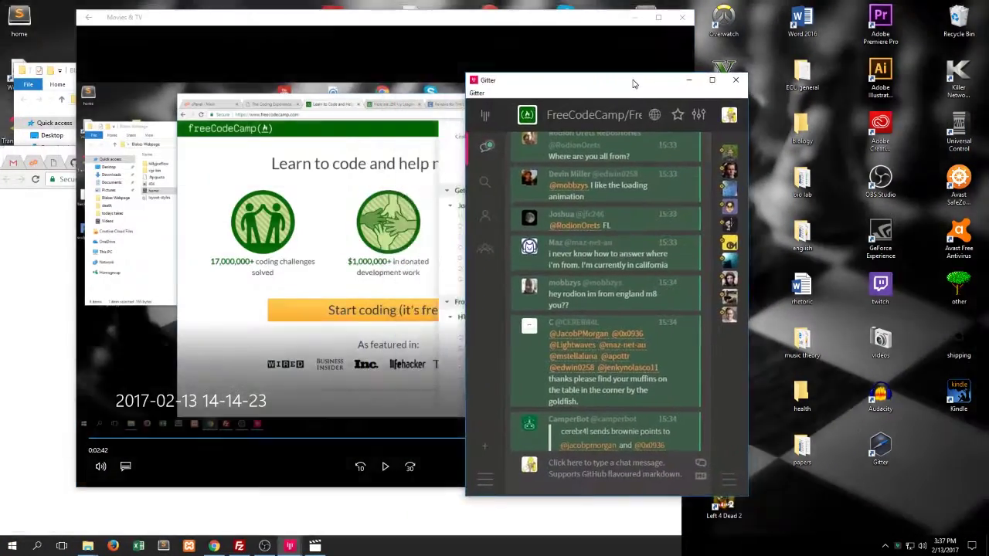
{"action": "left_click_drag", "start_coordinate": [632, 80], "coordinate": [590, 73]}
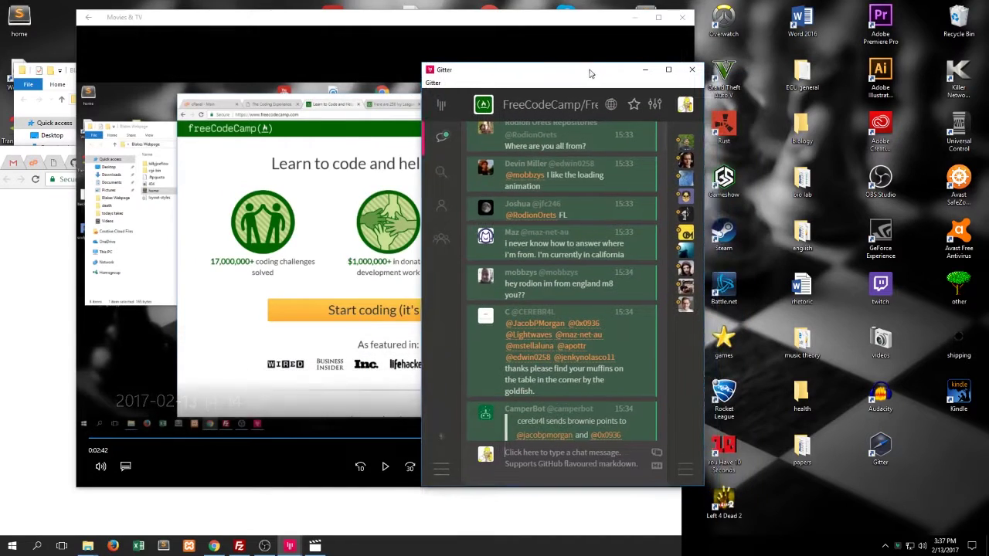
{"action": "scroll", "coordinate": [555, 191], "scroll_direction": "up", "scroll_amount": 5}
{"action": "scroll", "coordinate": [560, 181], "scroll_direction": "down", "scroll_amount": 10}
{"action": "left_click", "coordinate": [645, 69]}
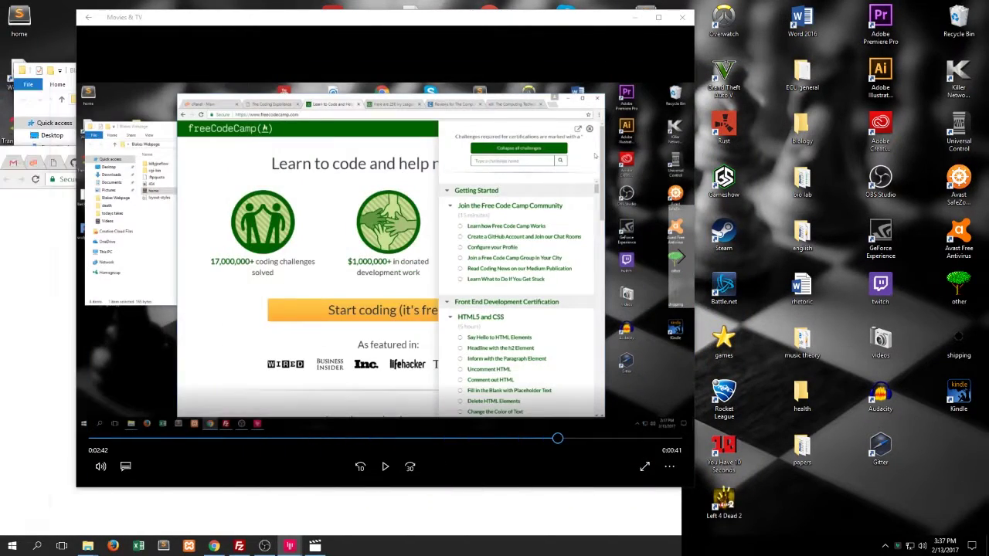
{"action": "key", "text": "alt+Tab"}
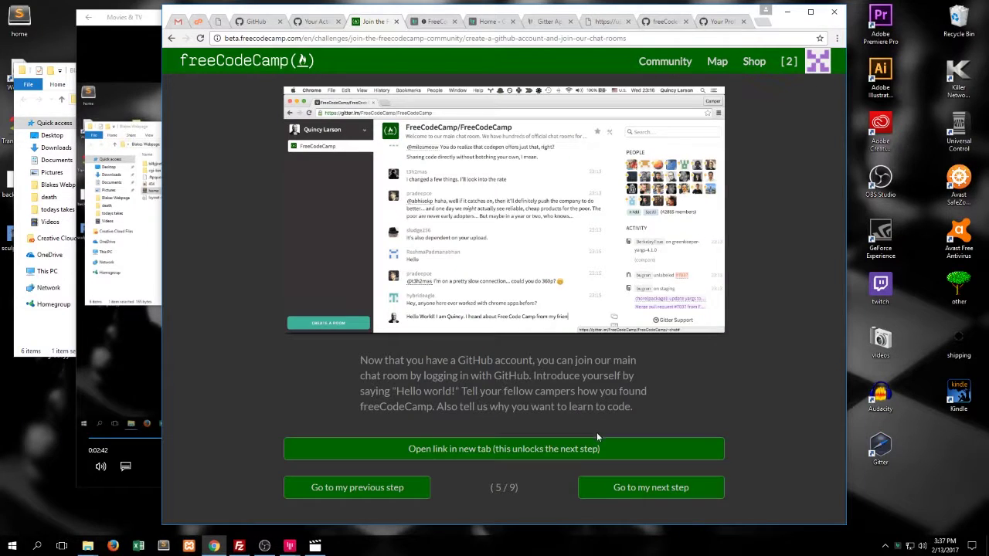
Advance the chat-rooms challenge through steps 6, 7, 8 to step 9 of 9
{"action": "left_click", "coordinate": [630, 491]}
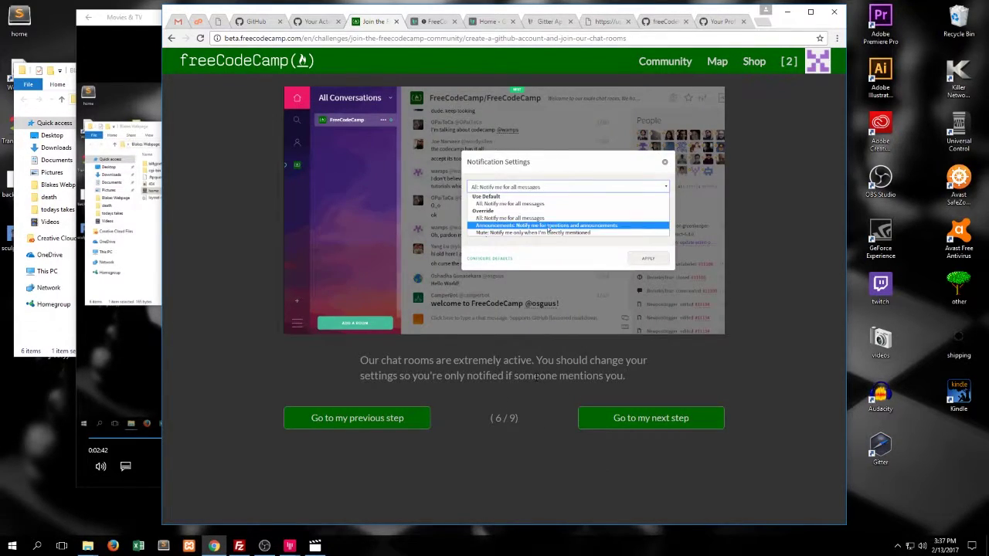
{"action": "left_click", "coordinate": [634, 419]}
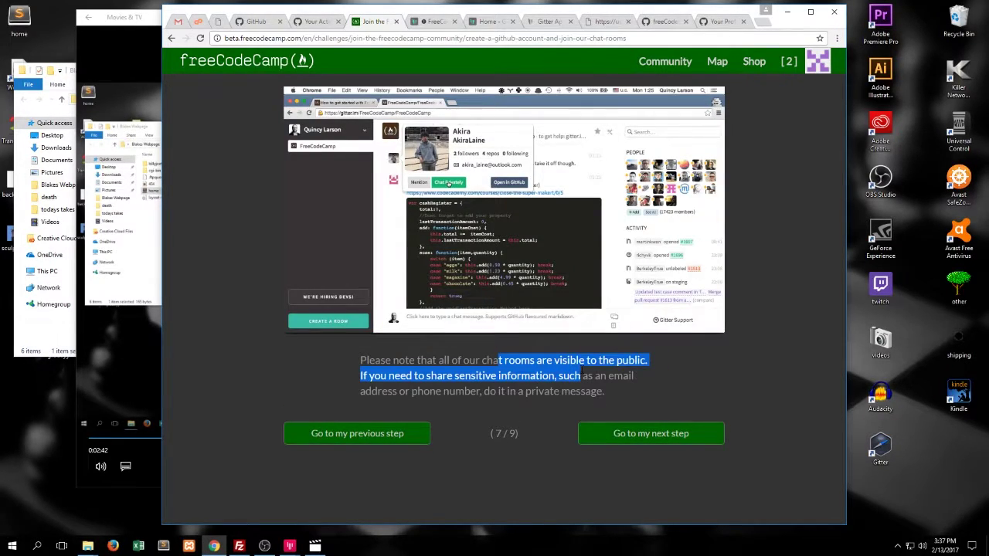
{"action": "left_click", "coordinate": [629, 438]}
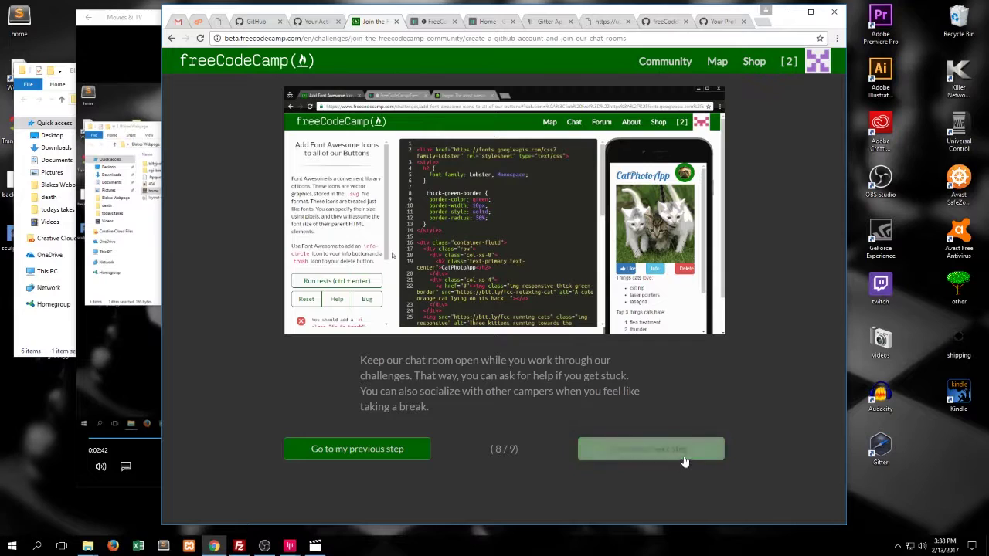
{"action": "left_click", "coordinate": [683, 456]}
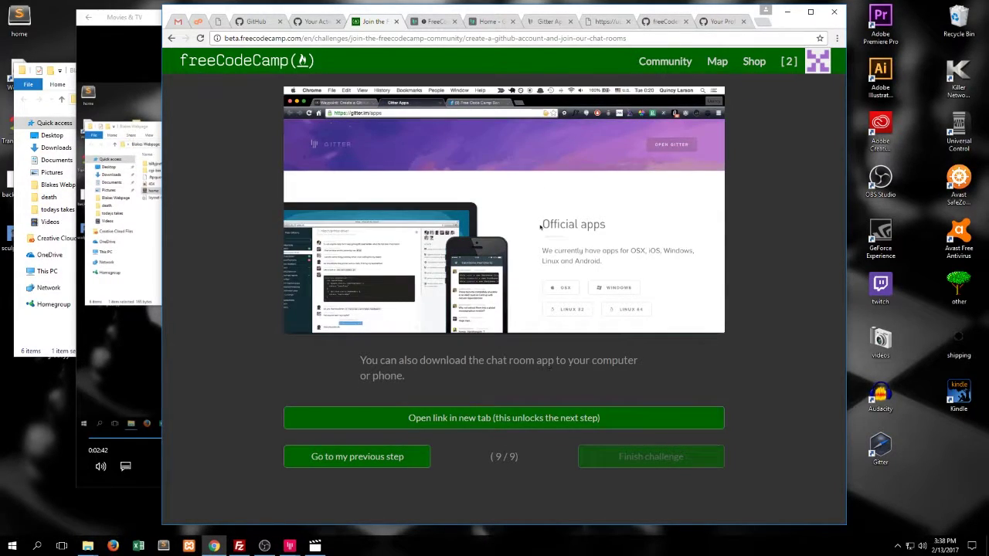
Open and close the Gitter apps page, then finish the challenge
{"action": "left_click_drag", "start_coordinate": [502, 360], "coordinate": [407, 376]}
{"action": "left_click", "coordinate": [589, 387]}
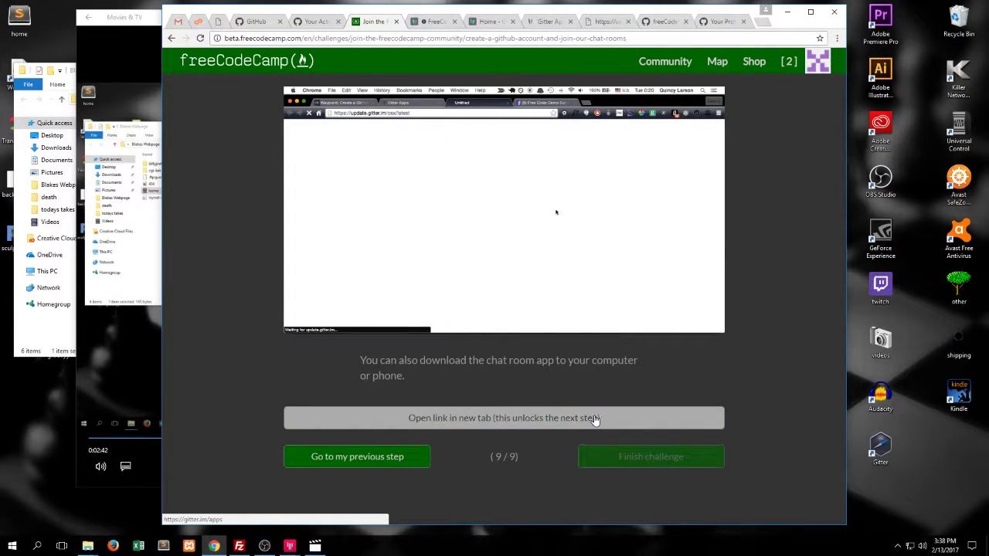
{"action": "left_click", "coordinate": [594, 419]}
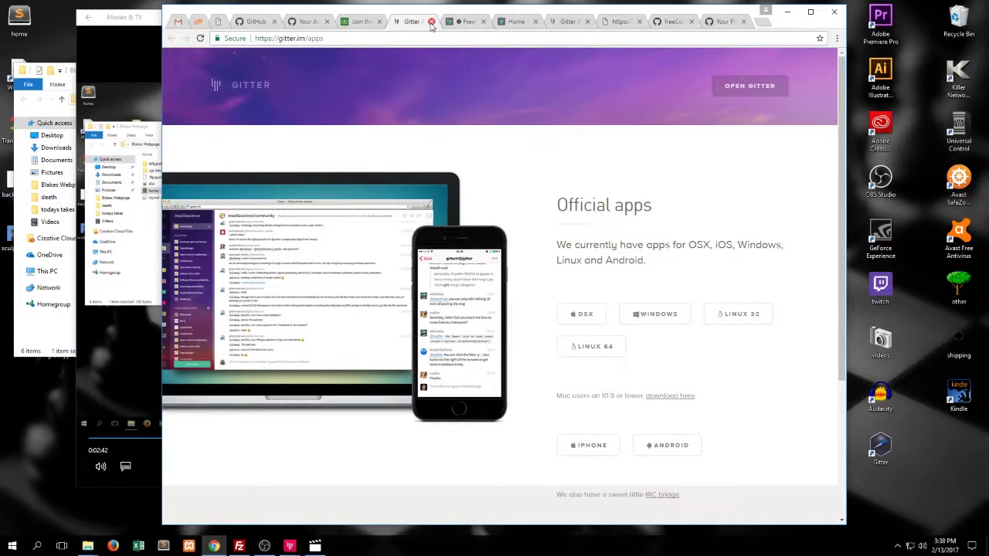
{"action": "left_click", "coordinate": [431, 22]}
{"action": "left_click", "coordinate": [638, 462]}
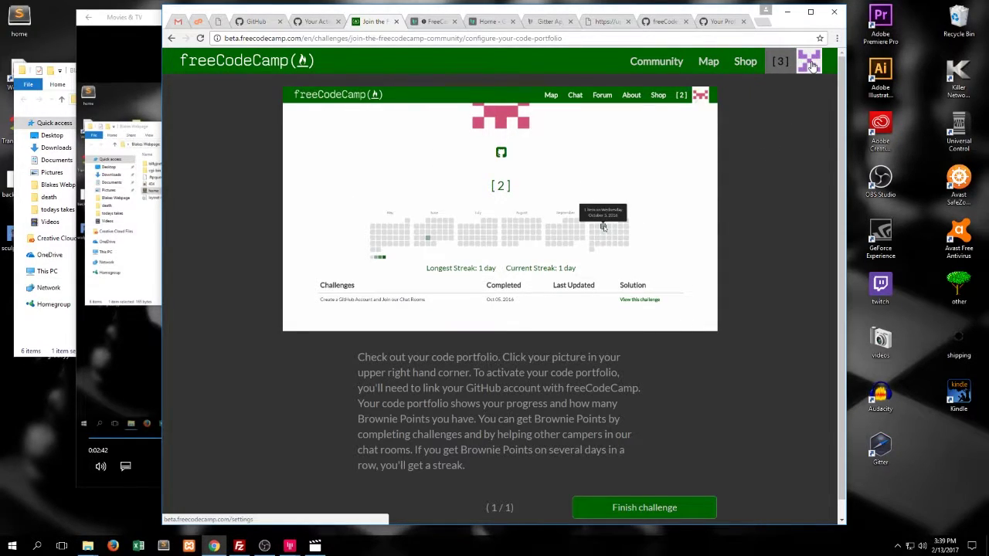
Finish the code portfolio challenge and read into the local city group challenge
{"action": "left_click", "coordinate": [614, 507]}
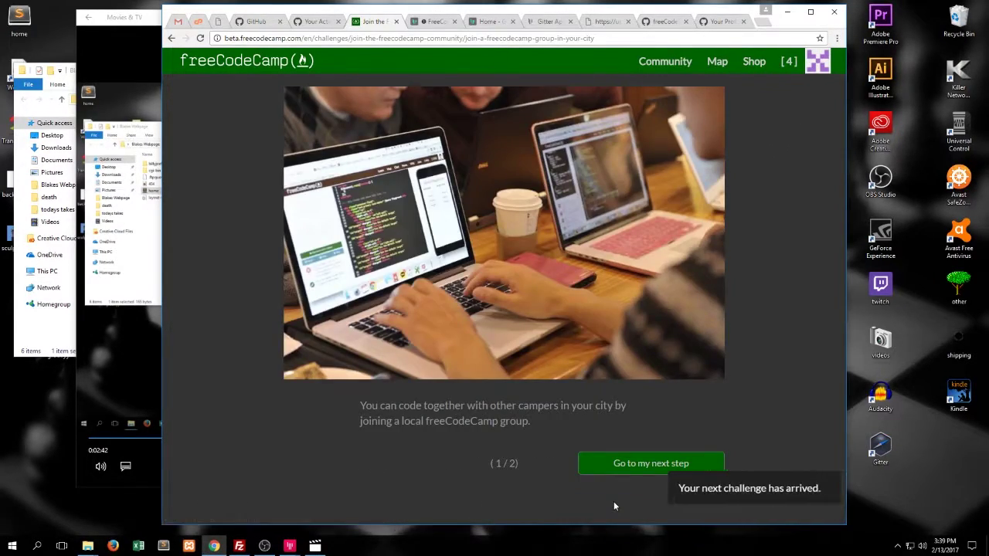
{"action": "left_click_drag", "start_coordinate": [434, 405], "coordinate": [626, 406]}
{"action": "triple_click", "coordinate": [626, 417]}
{"action": "left_click", "coordinate": [603, 430]}
{"action": "left_click", "coordinate": [623, 468]}
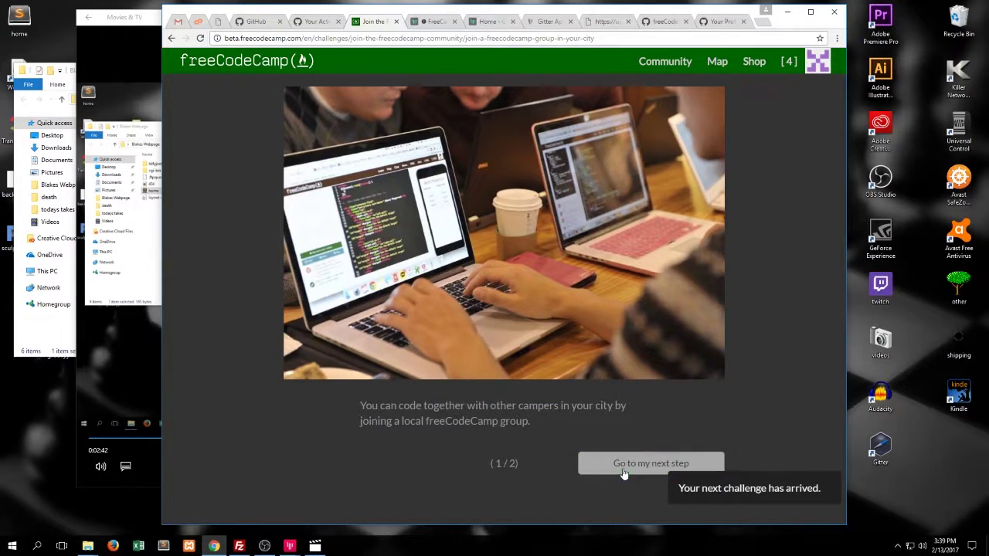
Visit the city-based local groups forum page, close it, and finish the city group challenge
{"action": "left_click", "coordinate": [611, 463]}
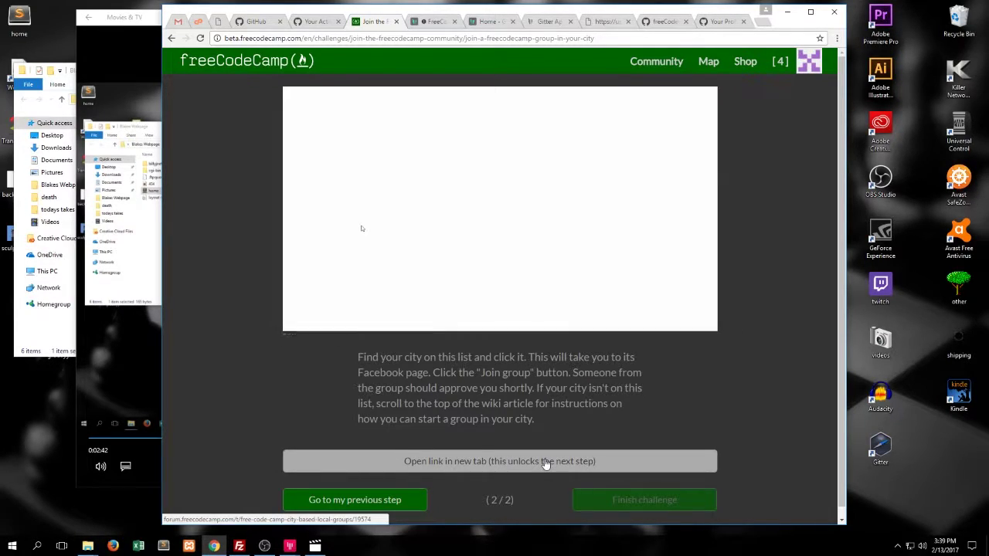
{"action": "left_click", "coordinate": [545, 462]}
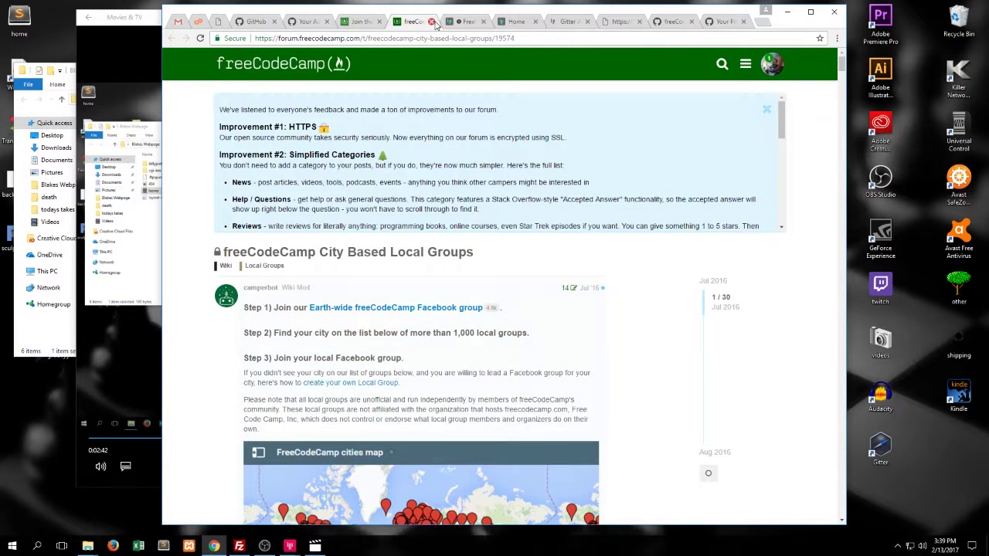
{"action": "left_click", "coordinate": [431, 22]}
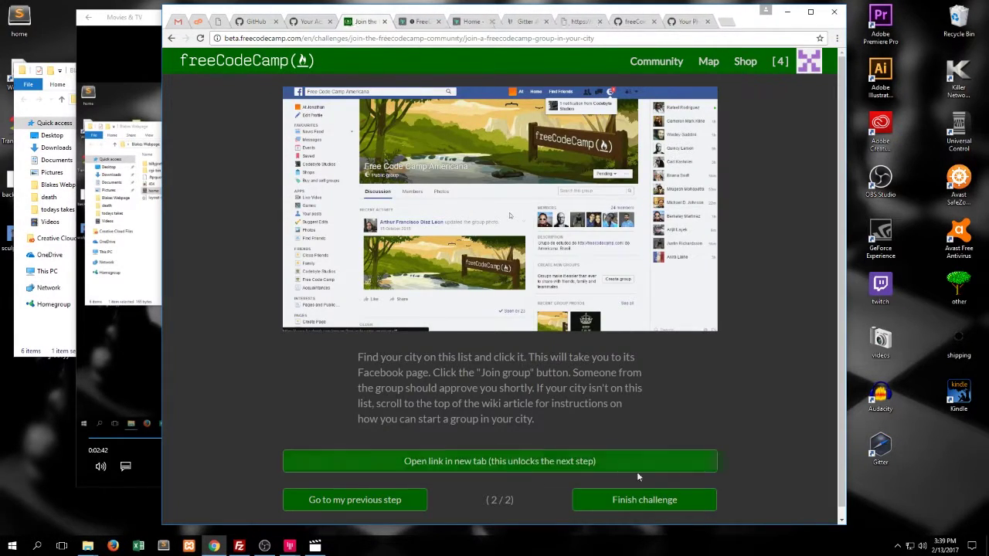
{"action": "left_click", "coordinate": [641, 502]}
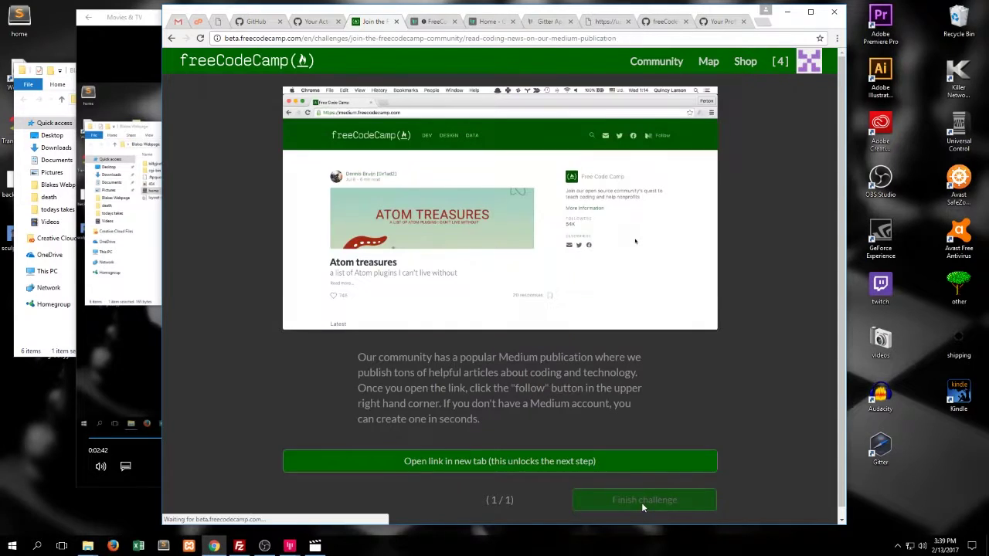
Browse medium.freecodecamp.com in a new tab, close it, and finish the Medium challenge
{"action": "left_click_drag", "start_coordinate": [535, 359], "coordinate": [570, 372]}
{"action": "left_click", "coordinate": [570, 373]}
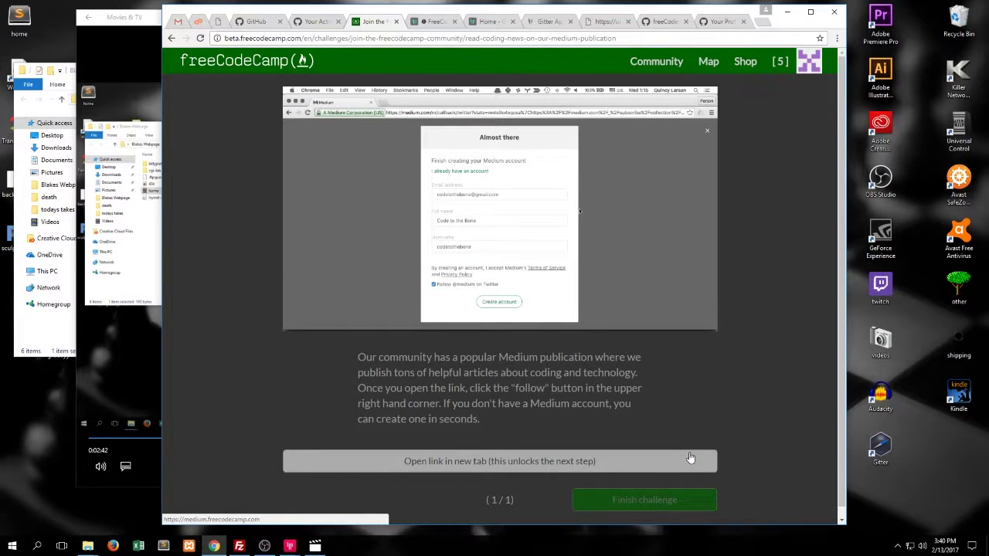
{"action": "left_click", "coordinate": [571, 461]}
{"action": "scroll", "coordinate": [509, 318], "scroll_direction": "down", "scroll_amount": 3}
{"action": "scroll", "coordinate": [506, 318], "scroll_direction": "up", "scroll_amount": 3}
{"action": "scroll", "coordinate": [498, 168], "scroll_direction": "down", "scroll_amount": 7}
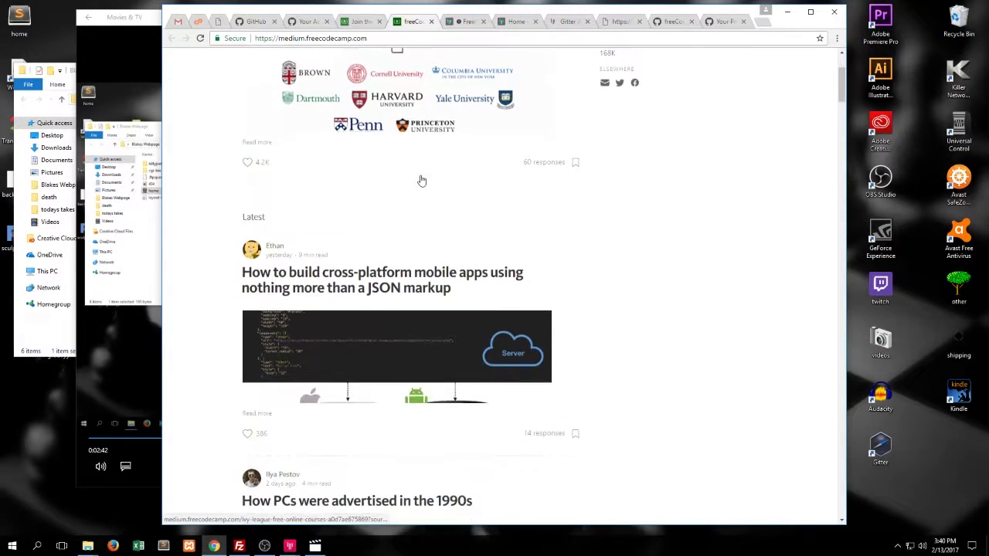
{"action": "scroll", "coordinate": [414, 183], "scroll_direction": "up", "scroll_amount": 3}
{"action": "scroll", "coordinate": [413, 183], "scroll_direction": "up", "scroll_amount": 2}
{"action": "left_click", "coordinate": [431, 21]}
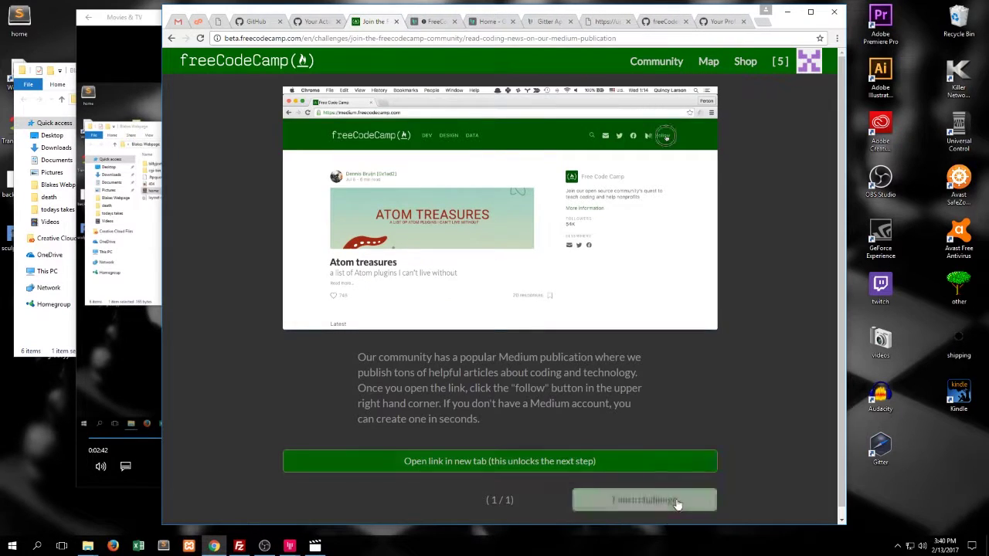
{"action": "left_click", "coordinate": [676, 499]}
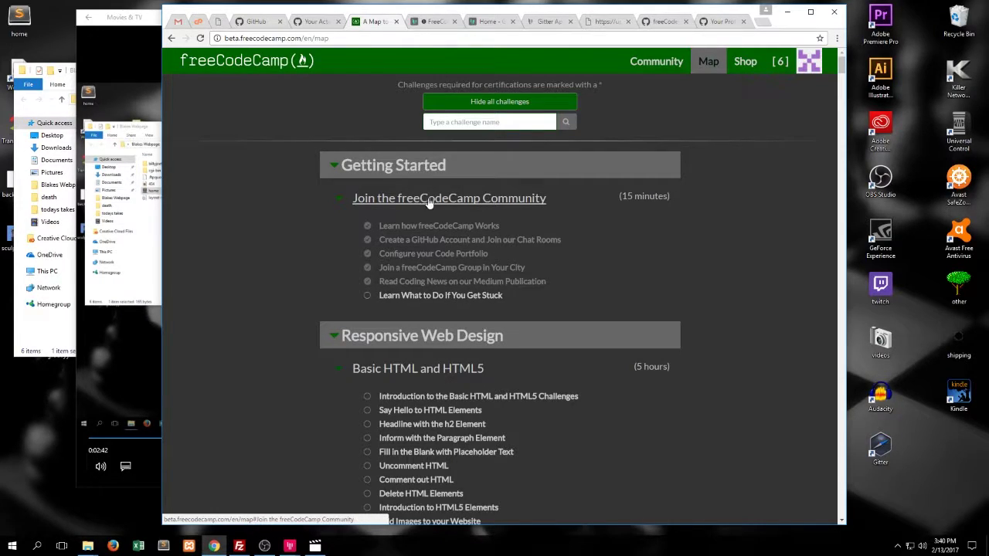
Start Learn What to Do If You Get Stuck and advance to step 4 of 8
{"action": "left_click", "coordinate": [473, 303]}
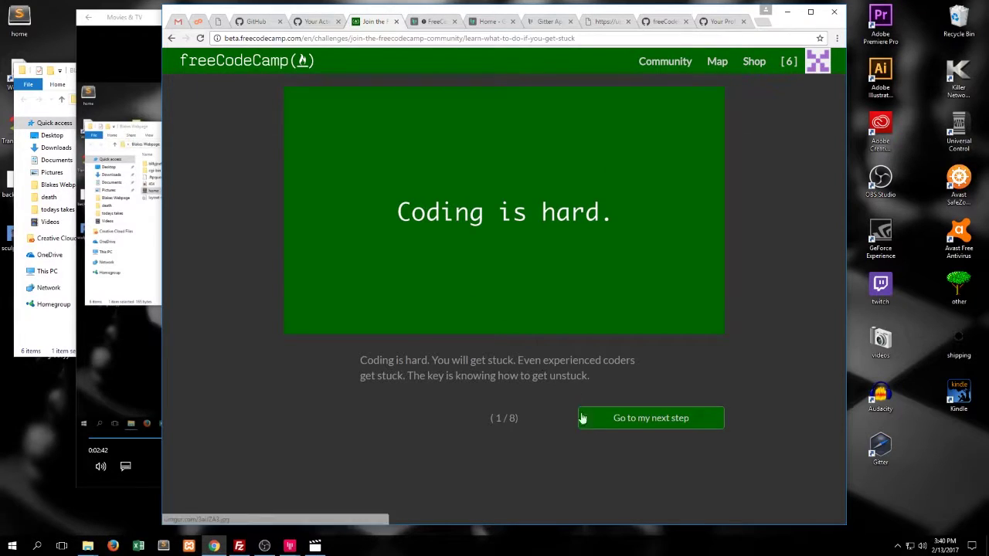
{"action": "left_click", "coordinate": [645, 427]}
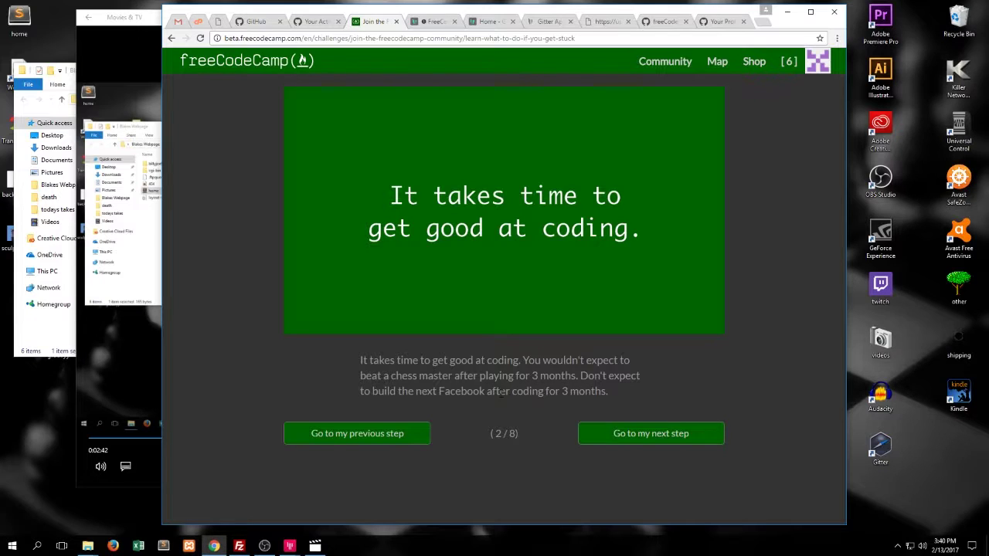
{"action": "left_click", "coordinate": [628, 433]}
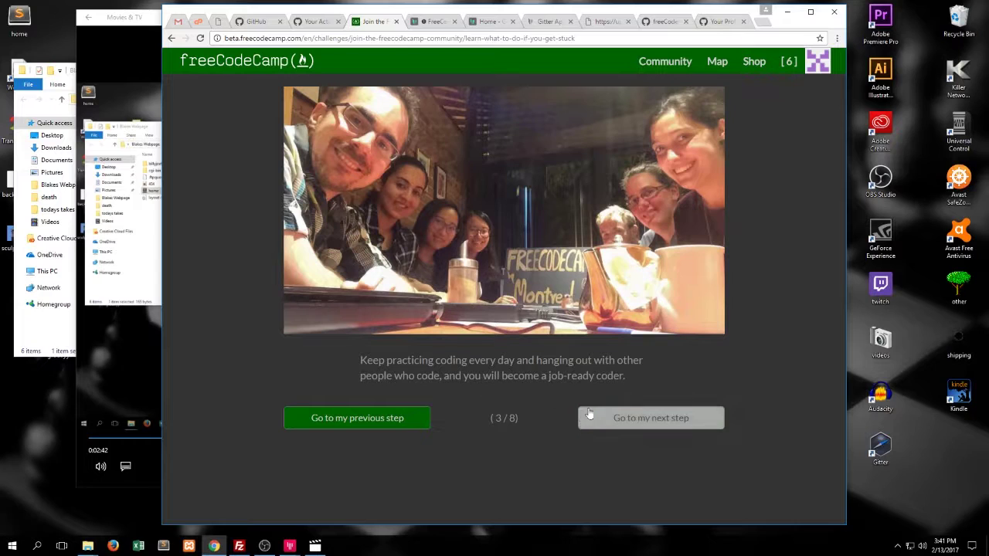
{"action": "left_click", "coordinate": [611, 419]}
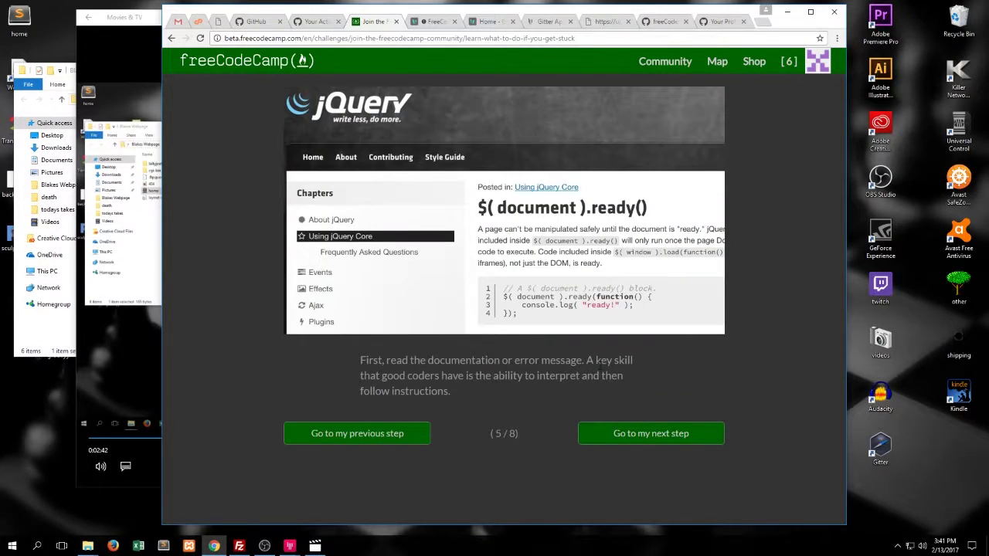
Advance through the search and ask-friends steps, opening the FreeCodeCamp/Help chat room in a new tab
{"action": "left_click", "coordinate": [598, 415]}
{"action": "left_click_drag", "start_coordinate": [478, 359], "coordinate": [519, 362]}
{"action": "left_click", "coordinate": [620, 449]}
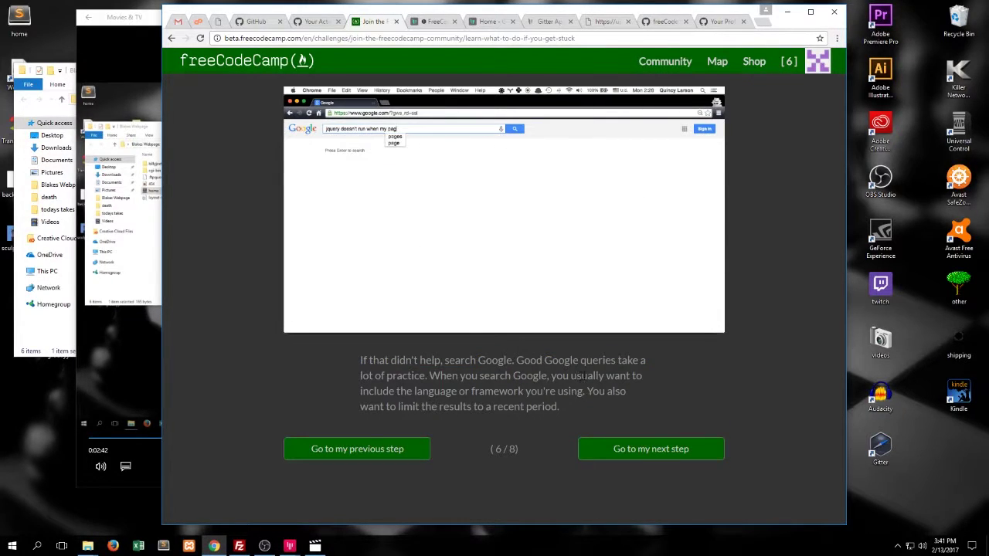
{"action": "left_click_drag", "start_coordinate": [397, 360], "coordinate": [522, 361]}
{"action": "left_click", "coordinate": [549, 423]}
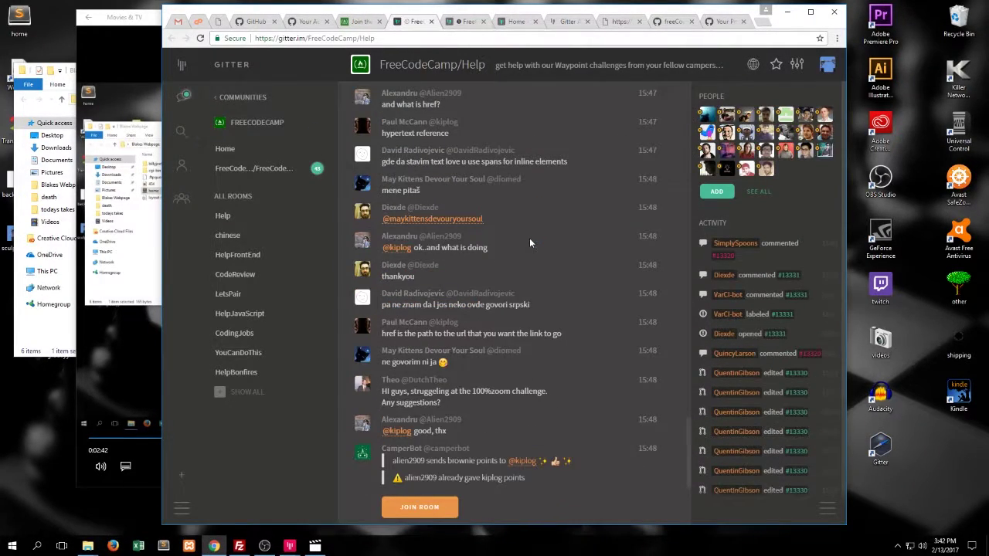
Maximize the Chrome window showing the FreeCodeCamp/Help Gitter room
{"action": "double_click", "coordinate": [429, 23]}
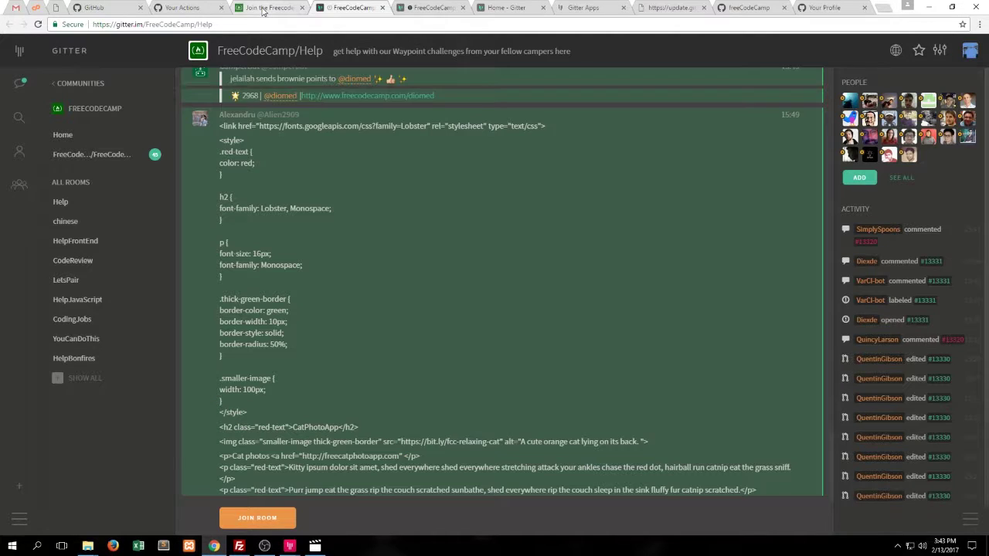
Back on the challenge tab, reach step 8 of 8 and finish the Get Stuck challenge
{"action": "left_click", "coordinate": [263, 10]}
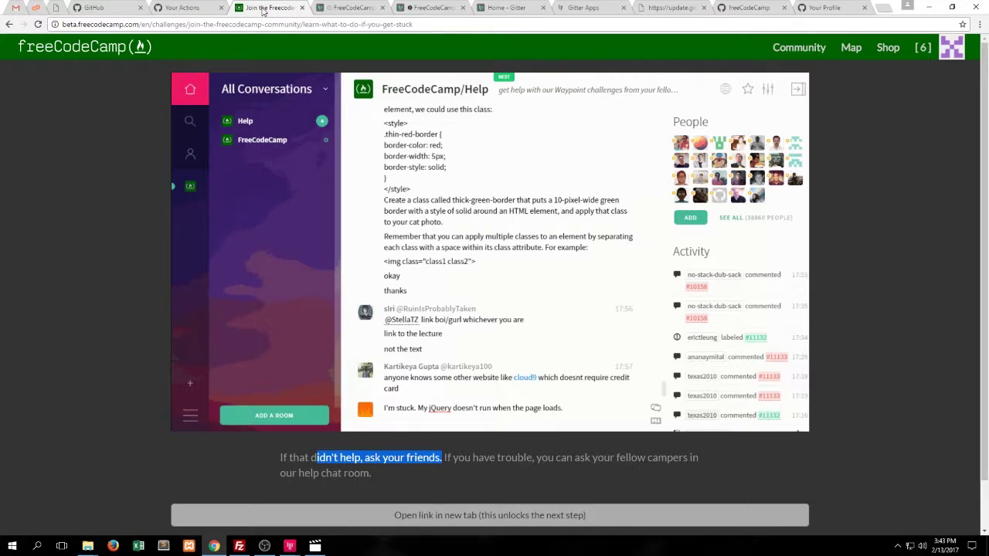
{"action": "left_click", "coordinate": [692, 504]}
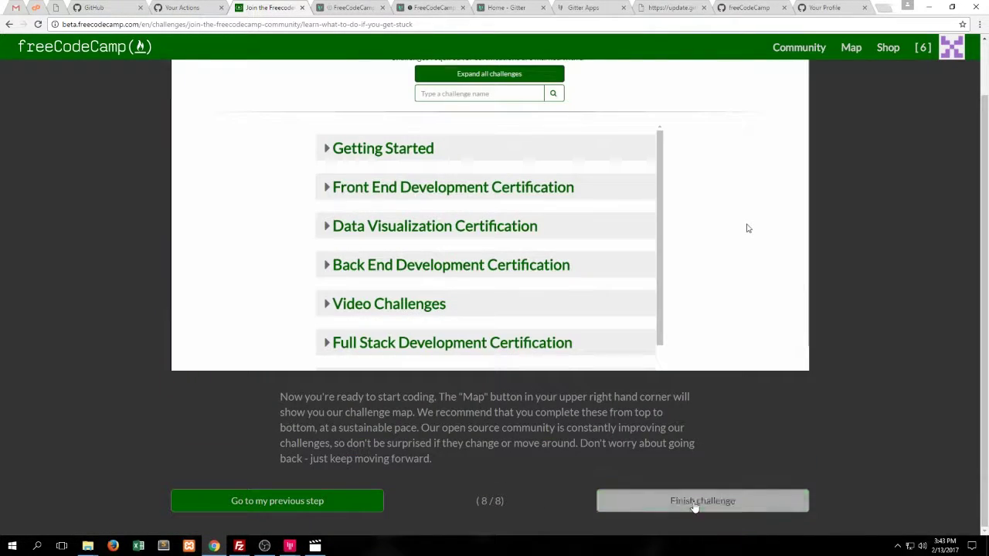
{"action": "left_click", "coordinate": [524, 74]}
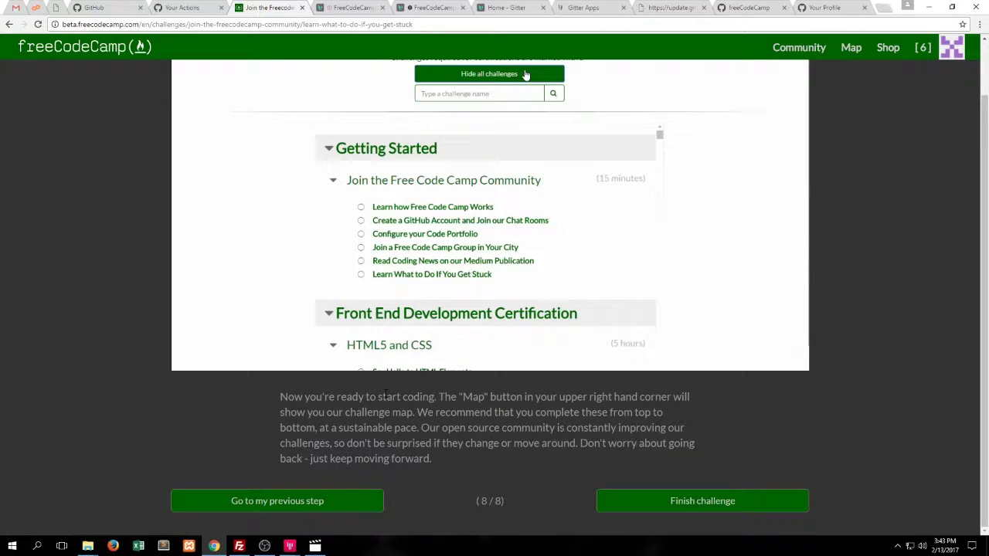
{"action": "scroll", "coordinate": [530, 183], "scroll_direction": "down", "scroll_amount": 3}
{"action": "left_click_drag", "start_coordinate": [484, 402], "coordinate": [549, 412]}
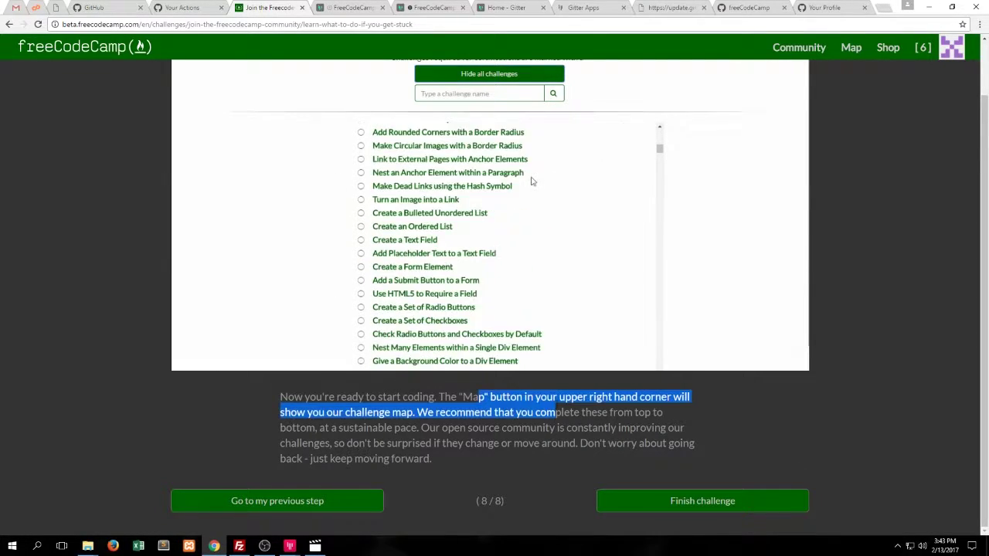
{"action": "left_click", "coordinate": [652, 466]}
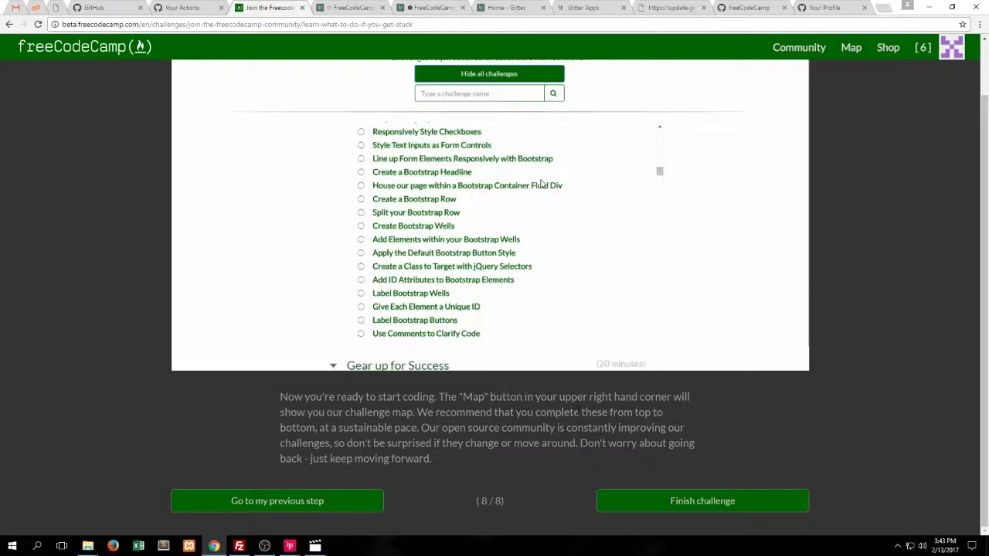
{"action": "left_click", "coordinate": [709, 510]}
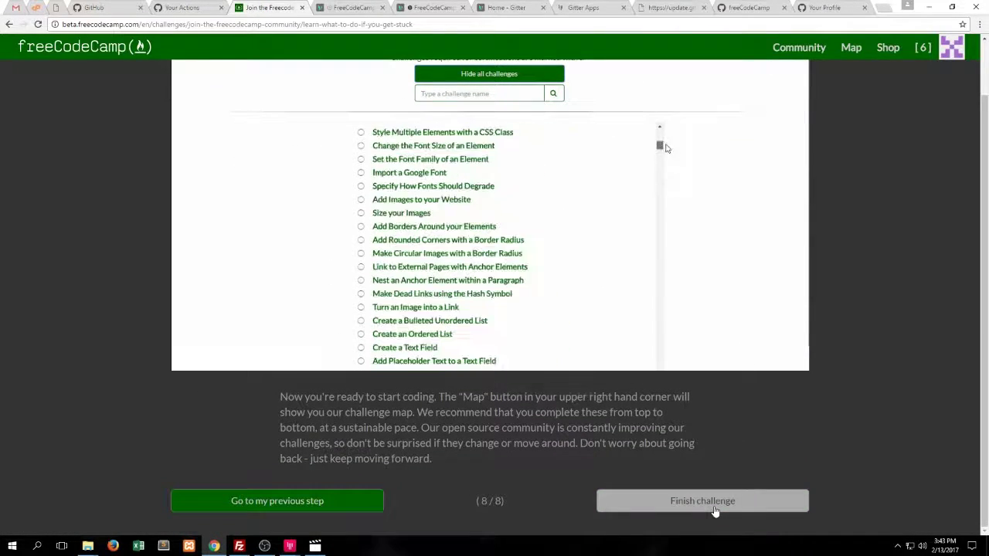